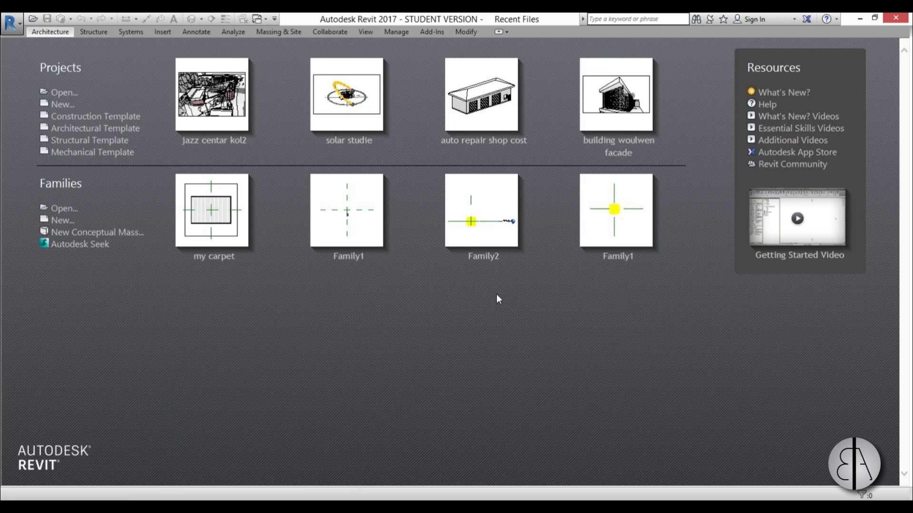
- Create a new project from the architectural template and set its length units to metres
{"action": "left_click", "coordinate": [101, 130]}
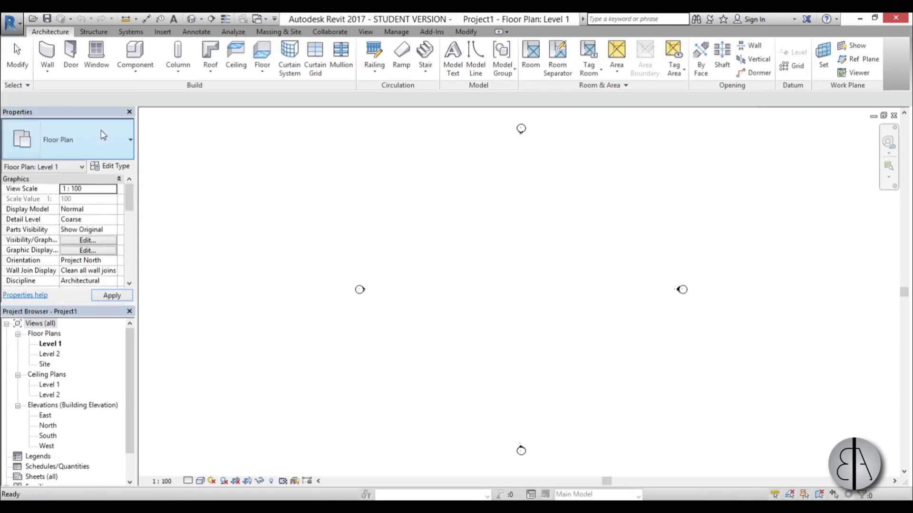
{"action": "middle_click_drag", "start_coordinate": [501, 274], "coordinate": [452, 271]}
{"action": "key", "text": "u"}
{"action": "key", "text": "n"}
{"action": "left_click", "coordinate": [469, 209]}
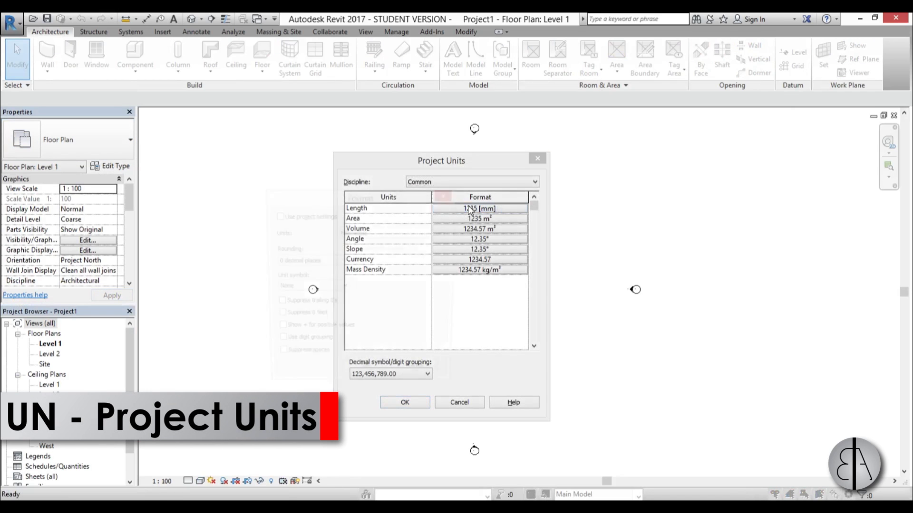
{"action": "left_click", "coordinate": [366, 233]}
{"action": "left_click", "coordinate": [359, 272]}
{"action": "left_click", "coordinate": [366, 375]}
{"action": "left_click", "coordinate": [410, 404]}
{"action": "middle_click_drag", "start_coordinate": [527, 251], "coordinate": [518, 252]}
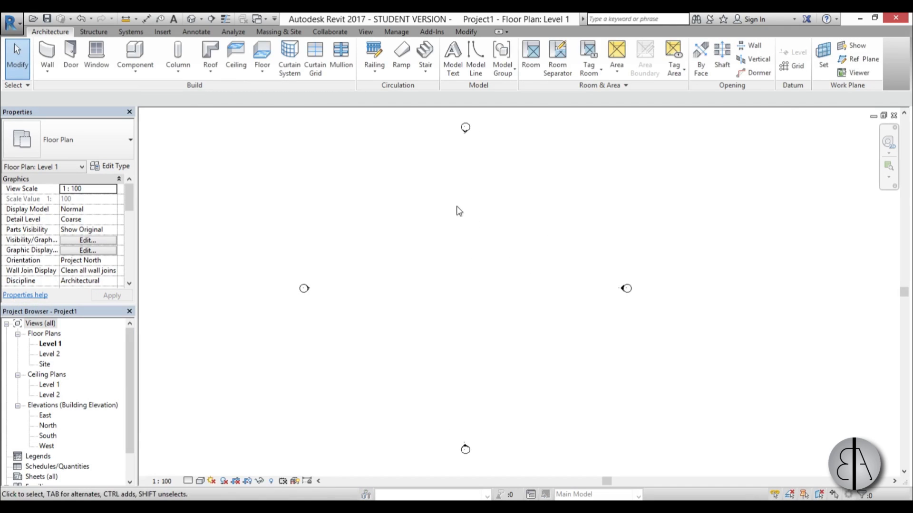
{"action": "middle_click_drag", "start_coordinate": [449, 218], "coordinate": [405, 246]}
- Draw a rectangle of walls on Level 1 with the WA wall tool
{"action": "key", "text": "w"}
{"action": "key", "text": "a"}
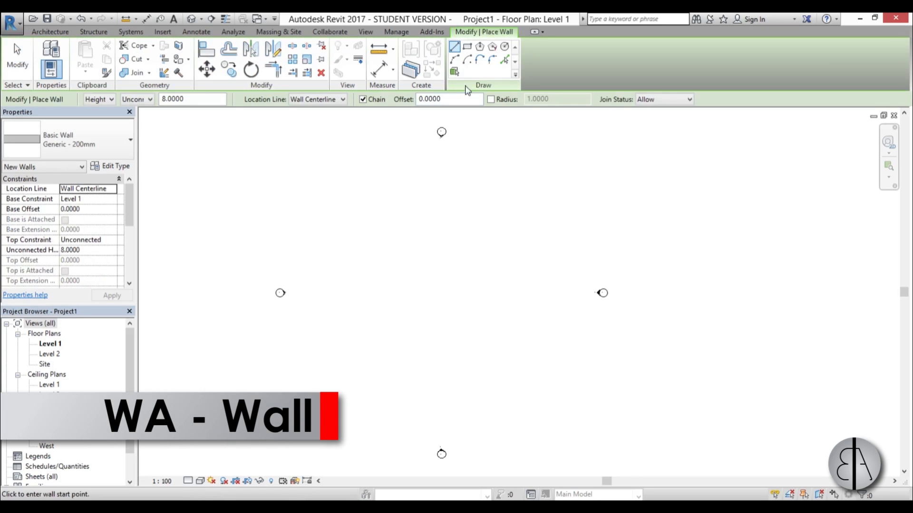
{"action": "left_click", "coordinate": [469, 47]}
{"action": "left_click", "coordinate": [419, 192]}
{"action": "left_click", "coordinate": [473, 353]}
{"action": "key", "text": "Escape"}
{"action": "key", "text": "Escape"}
- Resize the wall rectangle to 3.3 wide and 15 long
{"action": "left_click", "coordinate": [471, 309]}
{"action": "left_click", "coordinate": [446, 379]}
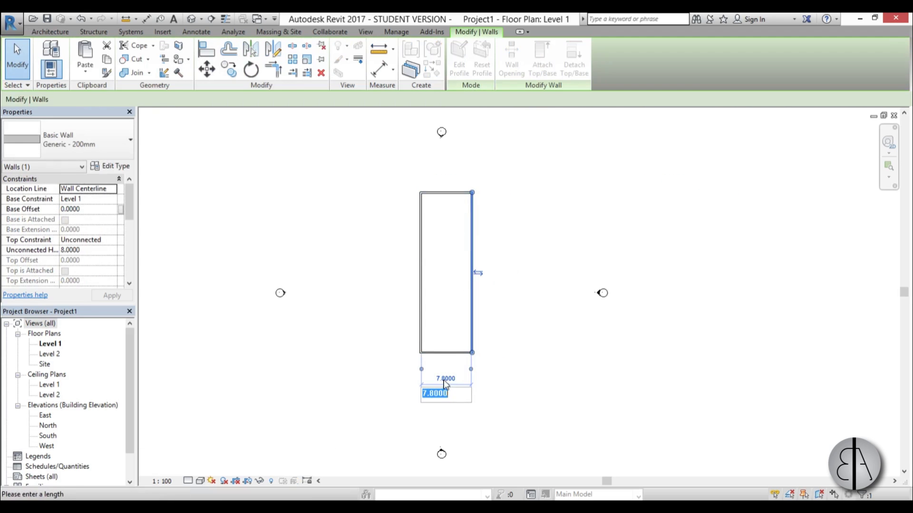
{"action": "type", "text": "3.3"}
{"action": "key", "text": "Return"}
{"action": "key", "text": "Escape"}
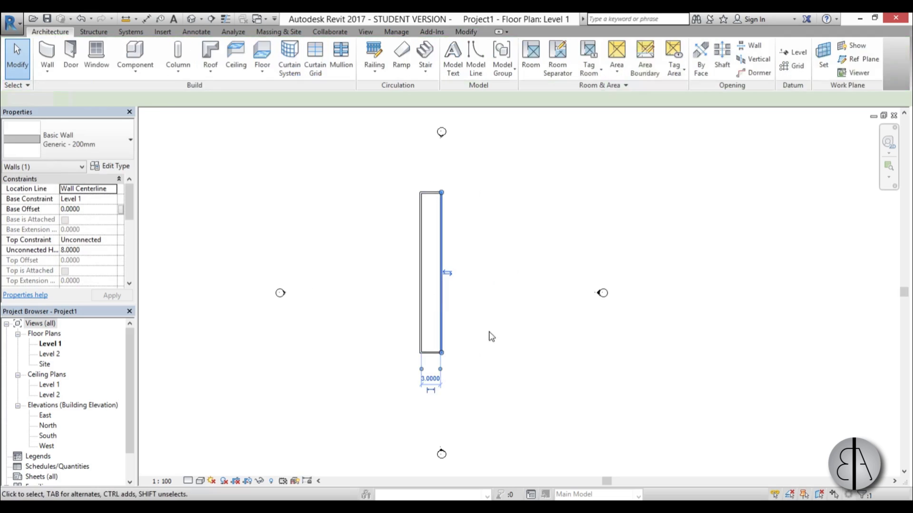
{"action": "left_click", "coordinate": [432, 354]}
{"action": "left_click", "coordinate": [381, 272]}
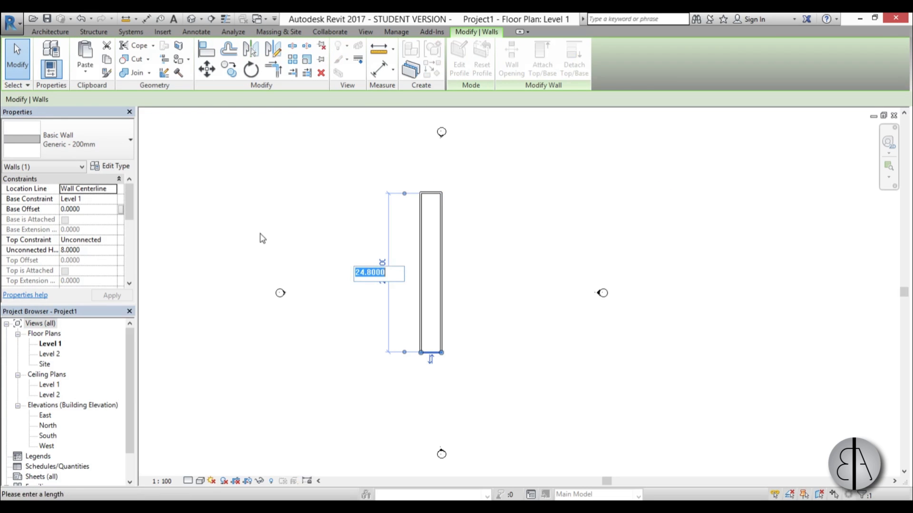
{"action": "type", "text": "15"}
{"action": "key", "text": "Return"}
{"action": "key", "text": "Escape"}
- Move all four walls down and right, then centre them in the plan
{"action": "left_click_drag", "start_coordinate": [376, 181], "coordinate": [470, 295]}
{"action": "left_click_drag", "start_coordinate": [448, 265], "coordinate": [454, 312]}
{"action": "key", "text": "Escape"}
{"action": "scroll", "coordinate": [475, 304], "scroll_direction": "up", "scroll_amount": 3}
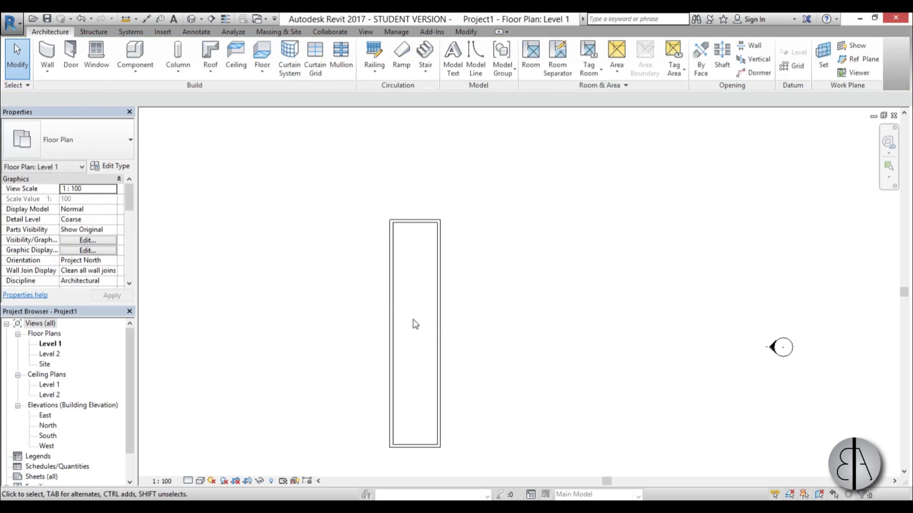
{"action": "middle_click_drag", "start_coordinate": [470, 333], "coordinate": [516, 294]}
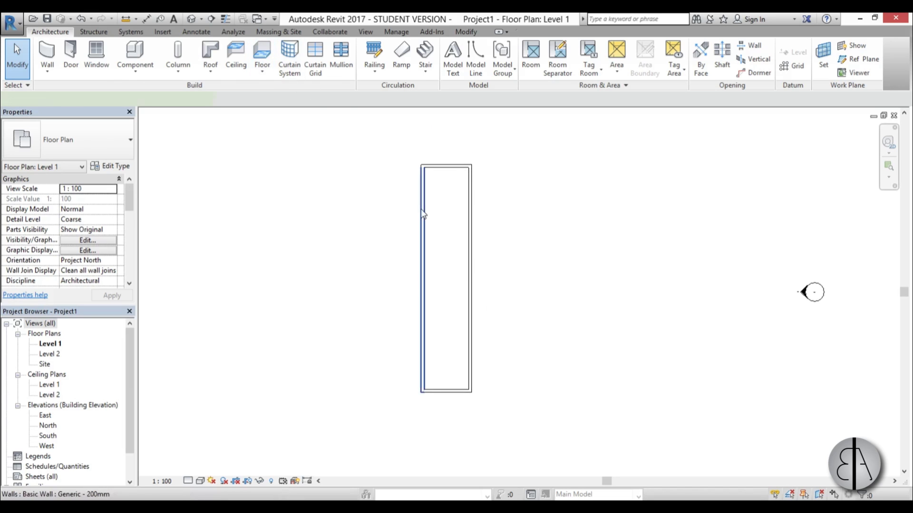
- Set the Generic - 200mm wall type's structure layer material to Gypsum Wall Board
{"action": "left_click", "coordinate": [422, 210]}
{"action": "left_click", "coordinate": [110, 166]}
{"action": "left_click", "coordinate": [445, 171]}
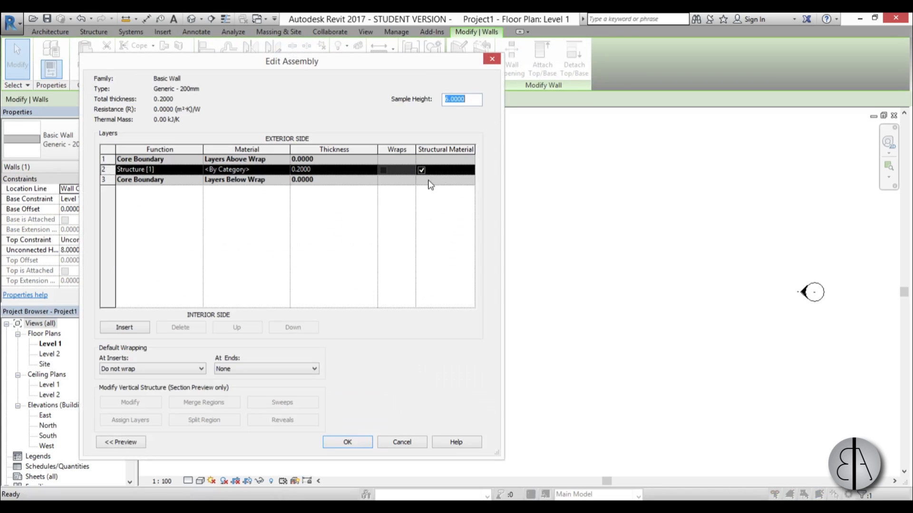
{"action": "left_click", "coordinate": [278, 171]}
{"action": "left_click", "coordinate": [285, 170]}
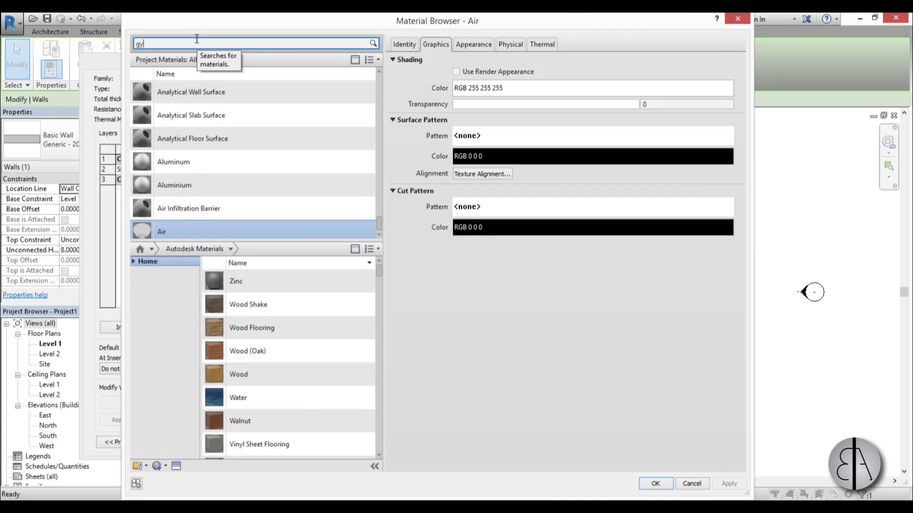
{"action": "type", "text": "gy"}
{"action": "left_click", "coordinate": [210, 101]}
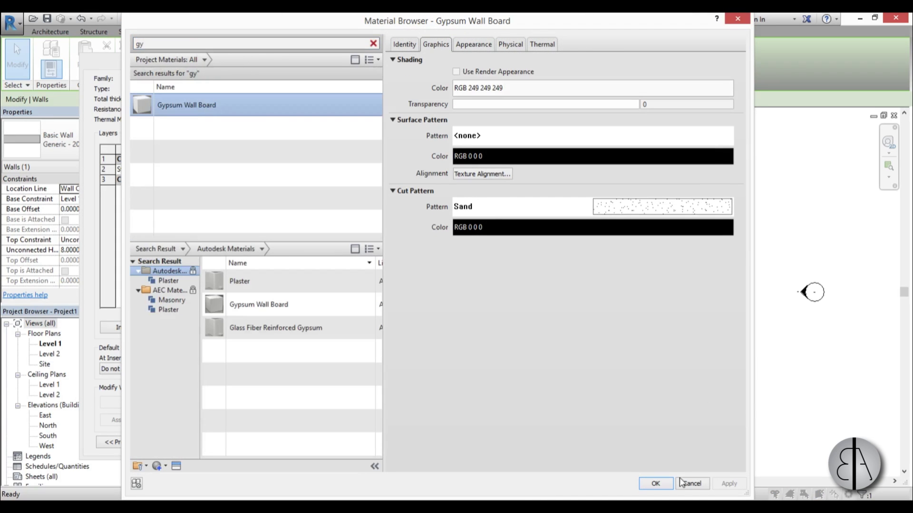
{"action": "left_click", "coordinate": [655, 484]}
{"action": "left_click", "coordinate": [356, 447]}
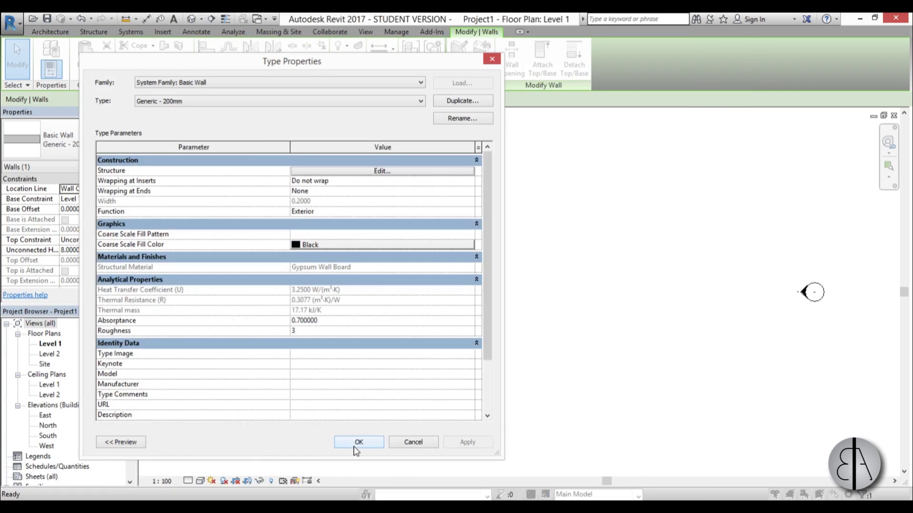
{"action": "left_click", "coordinate": [475, 444]}
{"action": "left_click", "coordinate": [352, 442]}
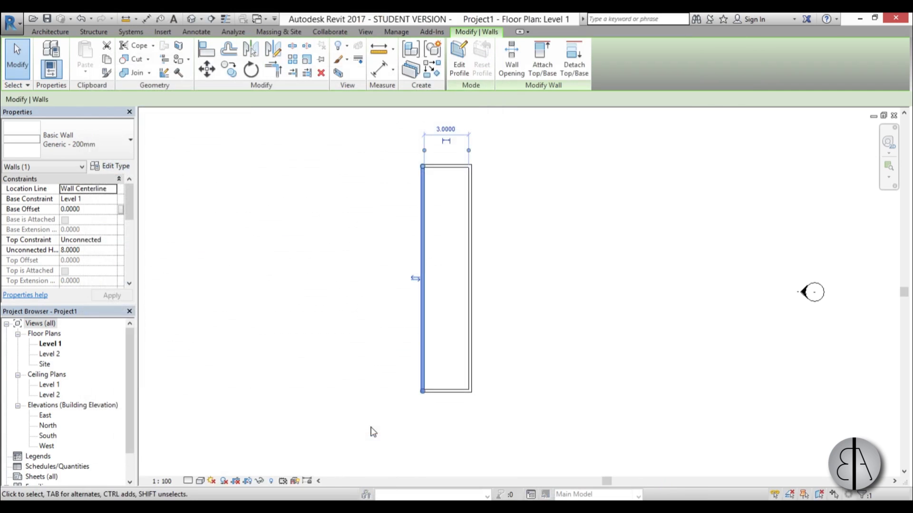
{"action": "left_click", "coordinate": [273, 198]}
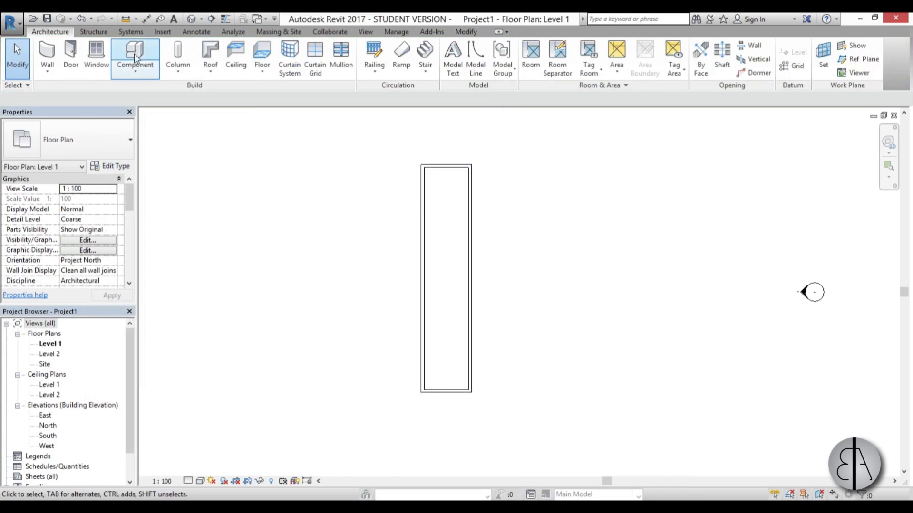
- Create a floor whose boundary is picked from the enclosure walls
{"action": "left_click", "coordinate": [263, 53]}
{"action": "left_click", "coordinate": [552, 47]}
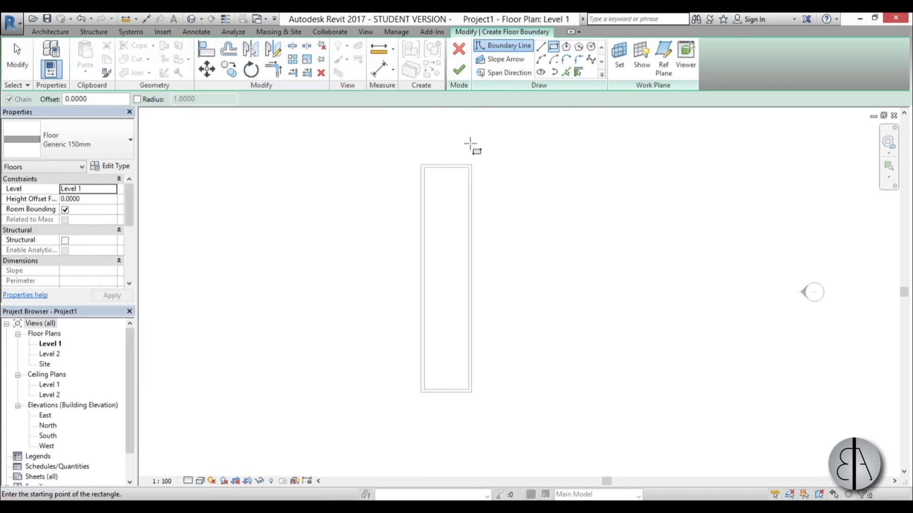
{"action": "left_click", "coordinate": [574, 73]}
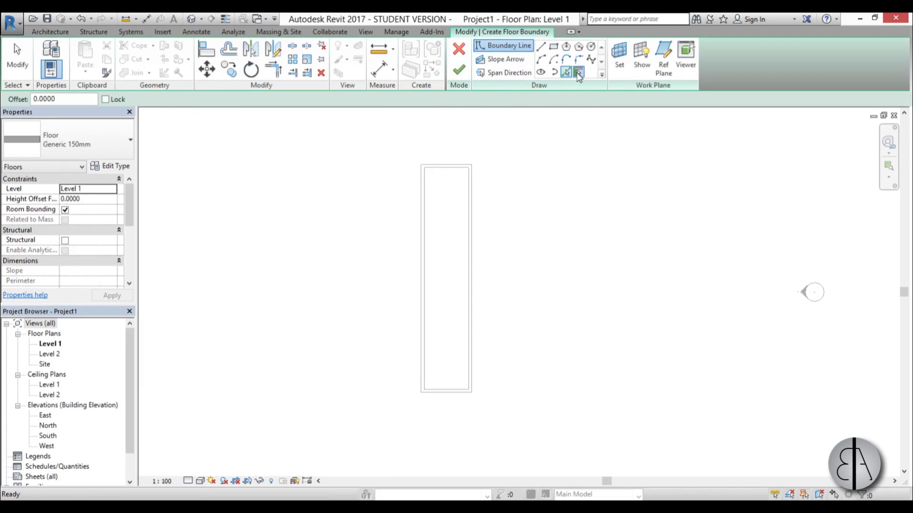
{"action": "left_click", "coordinate": [448, 166]}
{"action": "scroll", "coordinate": [454, 184], "scroll_direction": "up", "scroll_amount": 2}
{"action": "scroll", "coordinate": [440, 159], "scroll_direction": "down", "scroll_amount": 2}
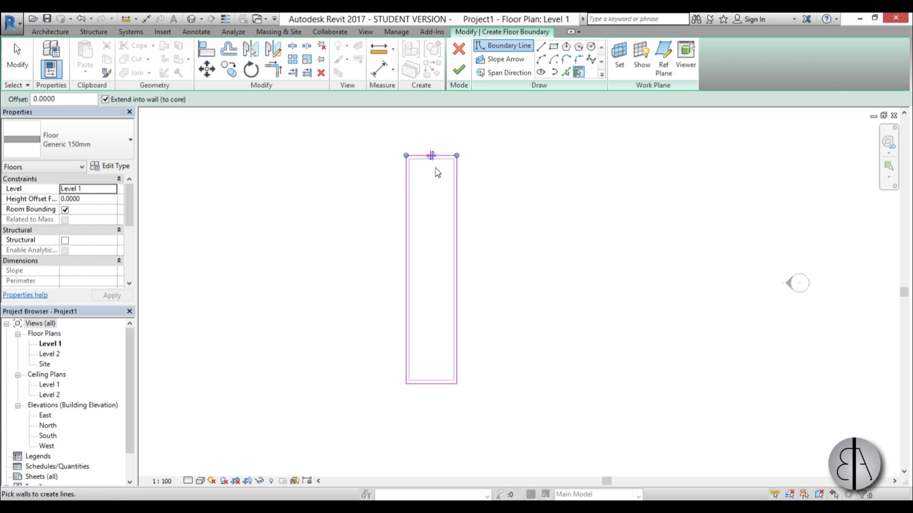
{"action": "left_click", "coordinate": [458, 71]}
- Set the Generic 150mm floor type's structure layer material to Wood Flooring
{"action": "left_click", "coordinate": [119, 167]}
{"action": "left_click", "coordinate": [468, 171]}
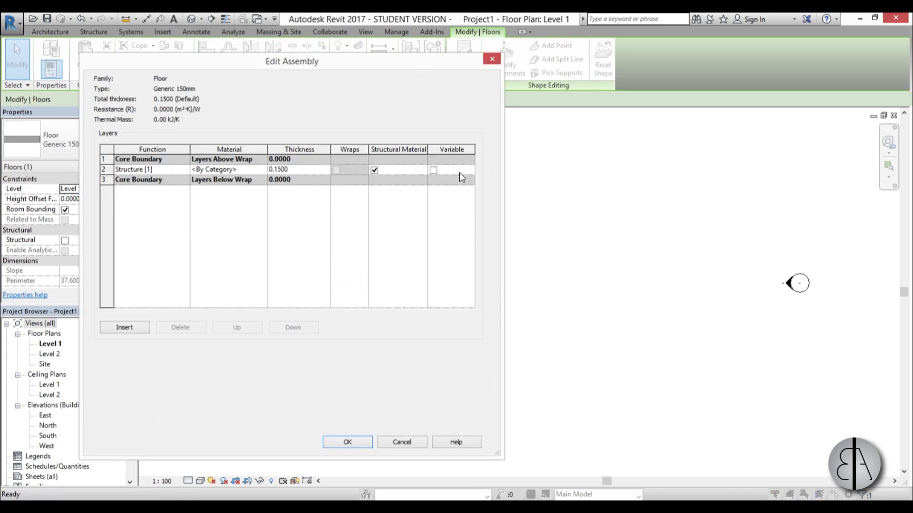
{"action": "left_click", "coordinate": [264, 172]}
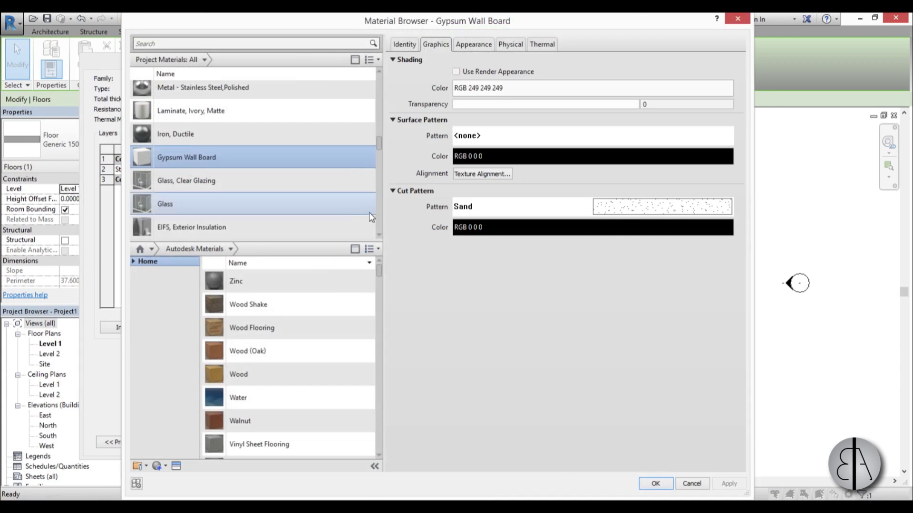
{"action": "left_click", "coordinate": [356, 327]}
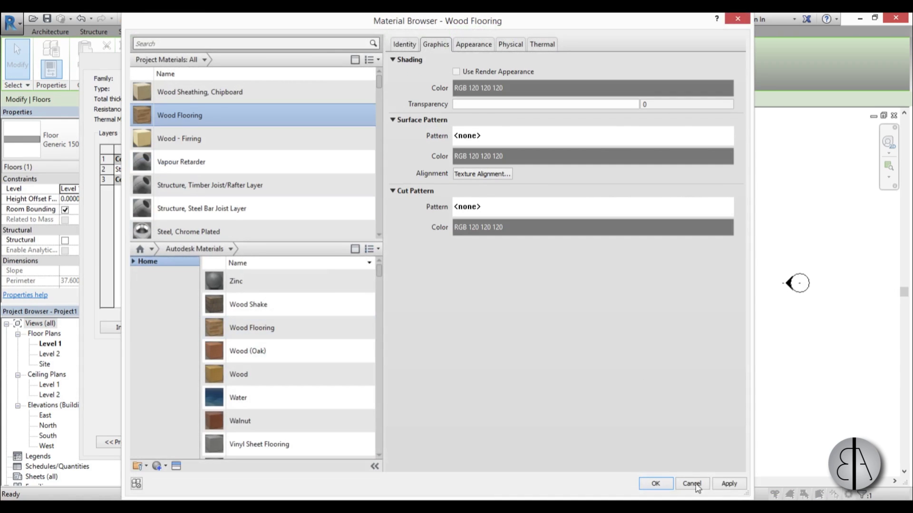
{"action": "left_click", "coordinate": [655, 483]}
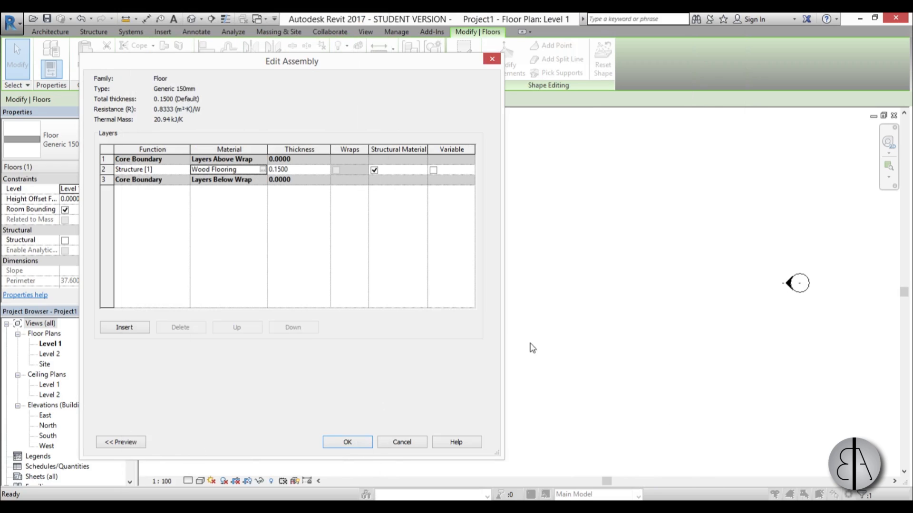
{"action": "left_click", "coordinate": [347, 442]}
{"action": "left_click", "coordinate": [456, 444]}
{"action": "left_click", "coordinate": [358, 442]}
{"action": "left_click", "coordinate": [584, 286]}
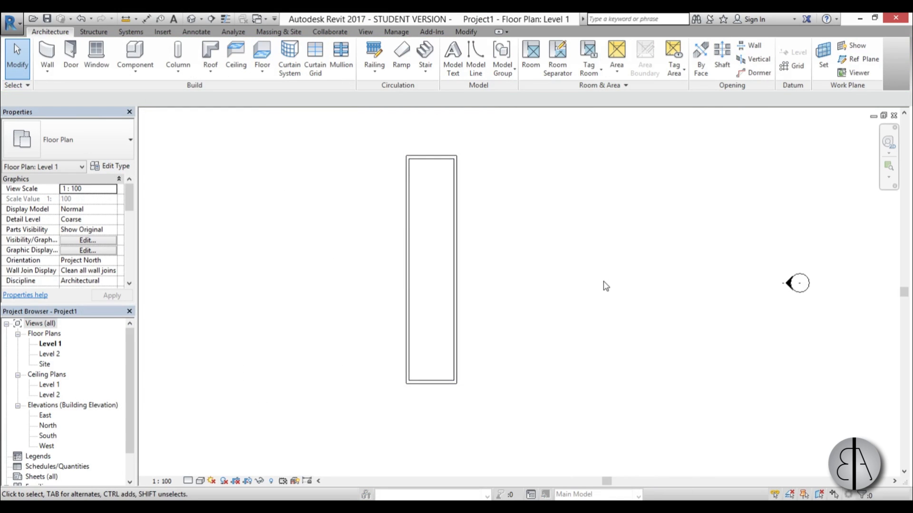
- In the Level 1 ceiling plan, place a ceiling inside the hallway walls at 3.3 offset
{"action": "double_click", "coordinate": [49, 386]}
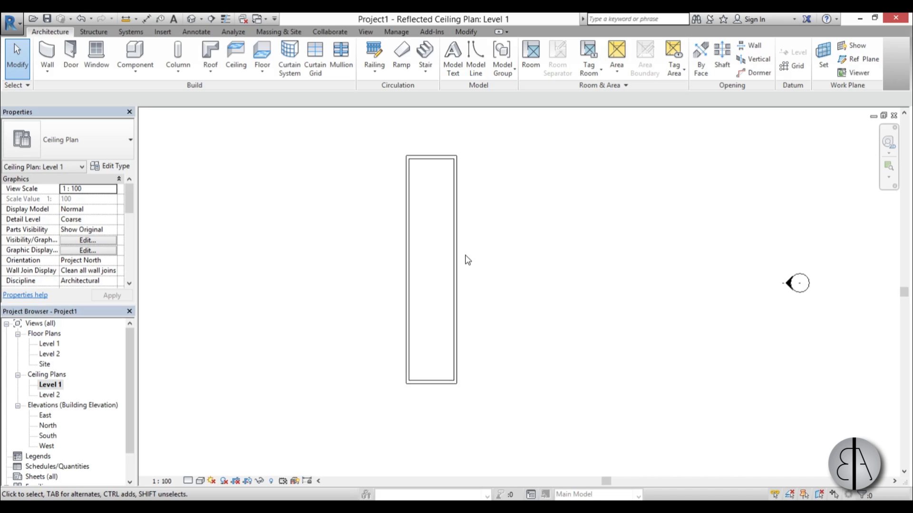
{"action": "scroll", "coordinate": [488, 271], "scroll_direction": "up", "scroll_amount": 1}
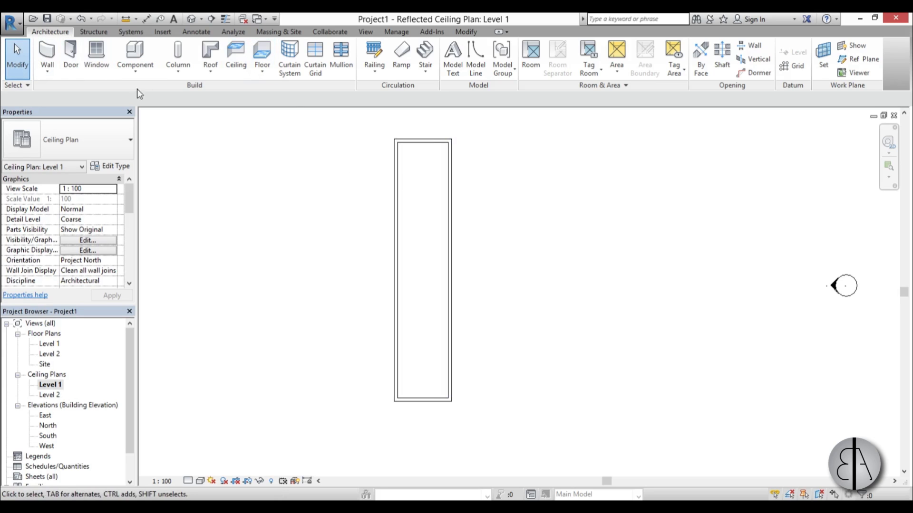
{"action": "left_click", "coordinate": [236, 60]}
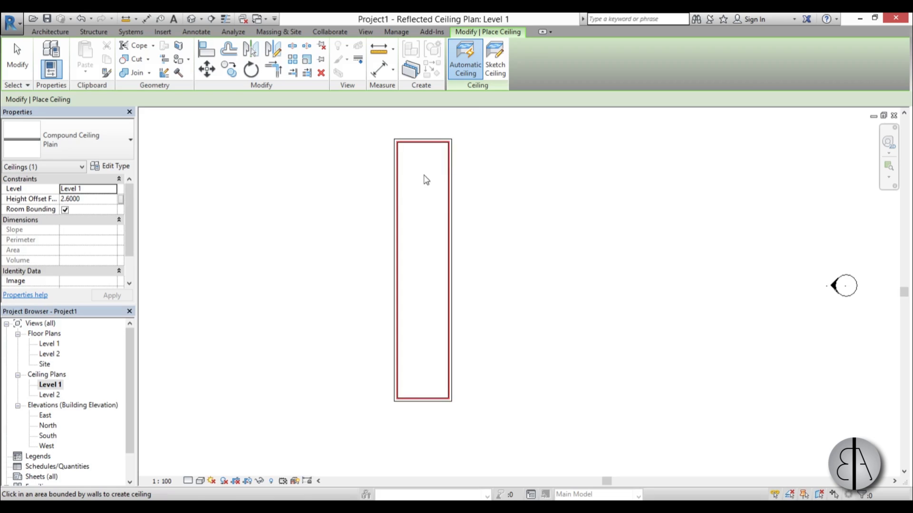
{"action": "left_click", "coordinate": [99, 200]}
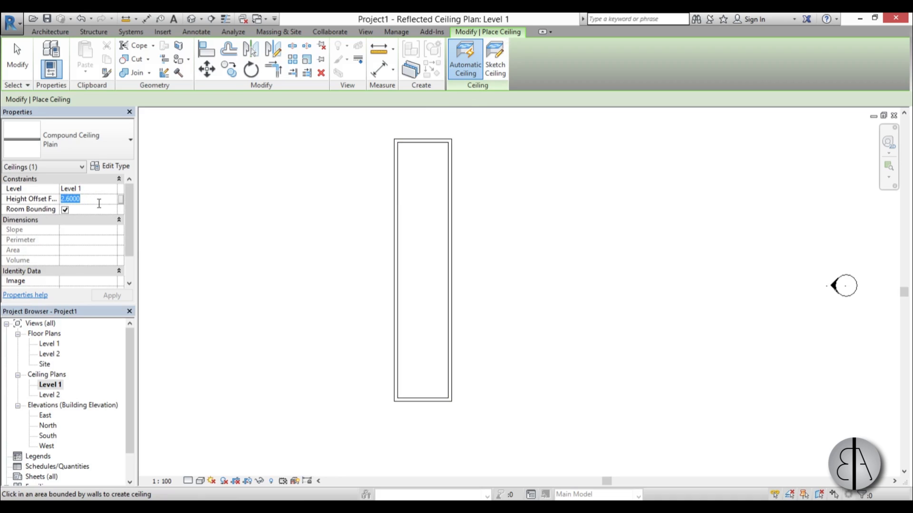
{"action": "key", "text": "Return"}
{"action": "left_click", "coordinate": [422, 251]}
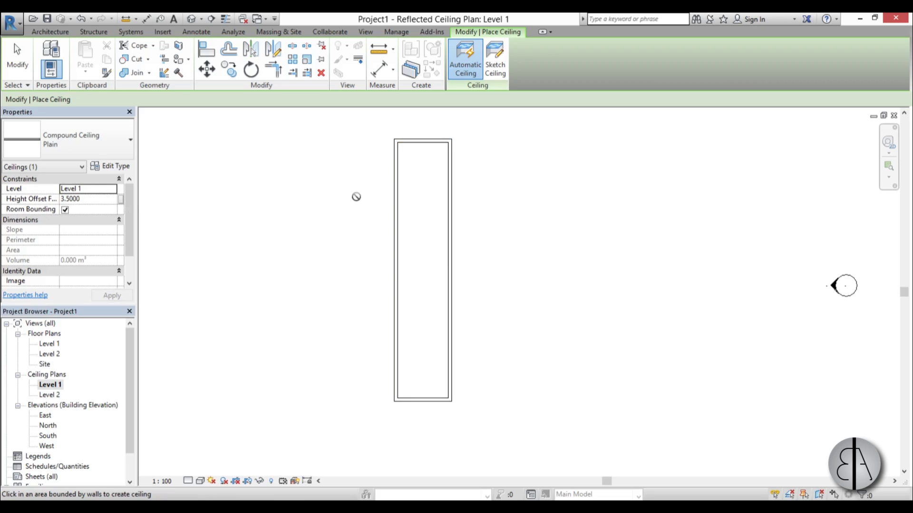
{"action": "left_click", "coordinate": [90, 200]}
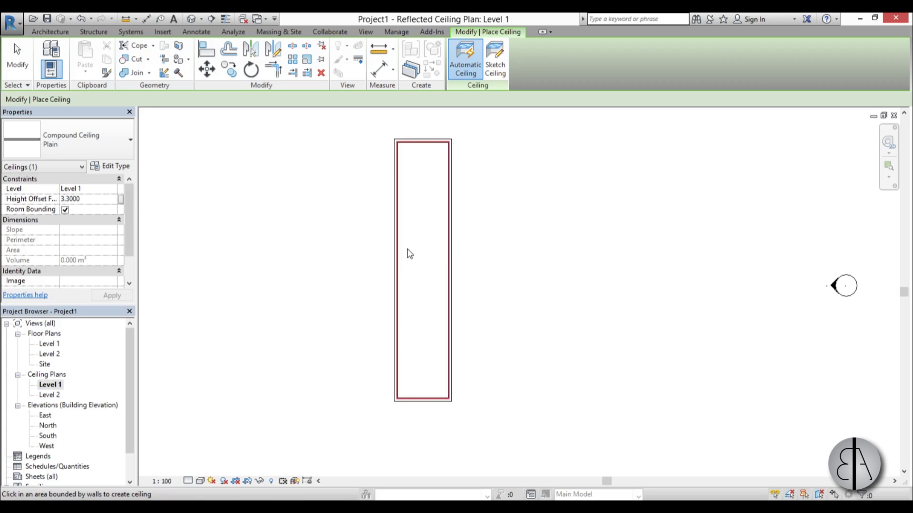
- Cut a section across the hallway and open the section view
{"action": "left_click", "coordinate": [21, 61]}
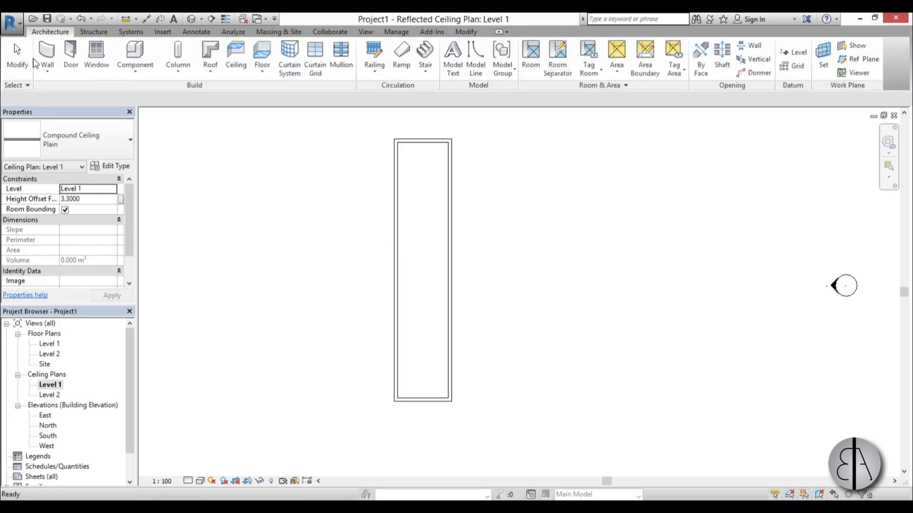
{"action": "left_click", "coordinate": [212, 20]}
{"action": "left_click", "coordinate": [314, 296]}
{"action": "left_click", "coordinate": [526, 296]}
{"action": "key", "text": "Escape"}
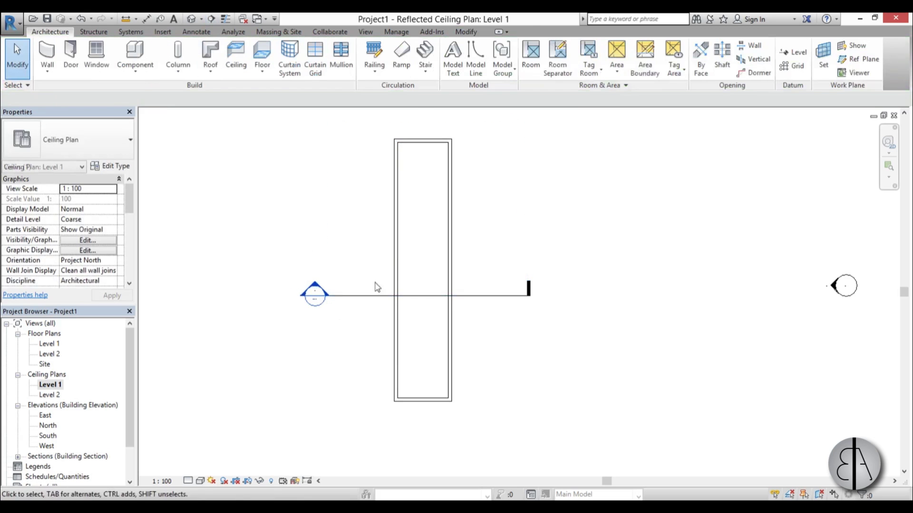
{"action": "double_click", "coordinate": [314, 294]}
- Set the hallway walls' top constraint to Level 2
{"action": "scroll", "coordinate": [498, 373], "scroll_direction": "up", "scroll_amount": 4}
{"action": "scroll", "coordinate": [464, 259], "scroll_direction": "down", "scroll_amount": 5}
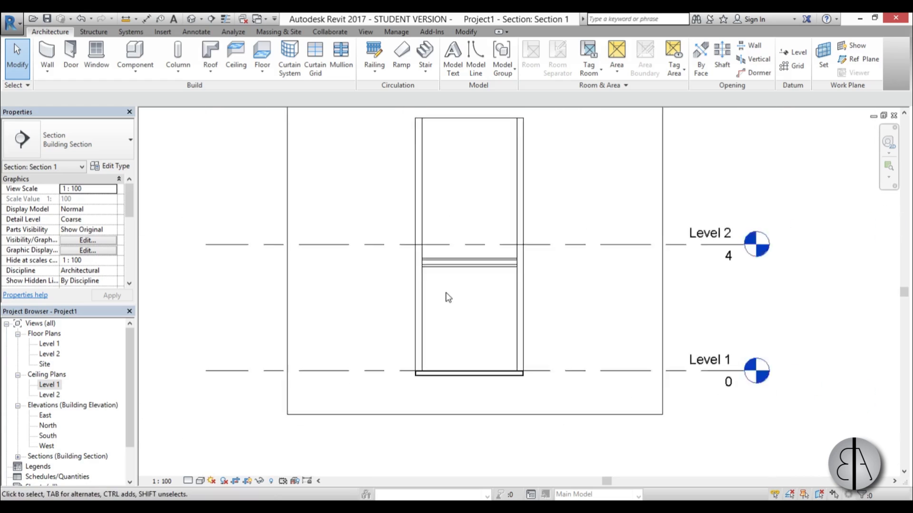
{"action": "key", "text": "Tab"}
{"action": "left_click", "coordinate": [497, 241]}
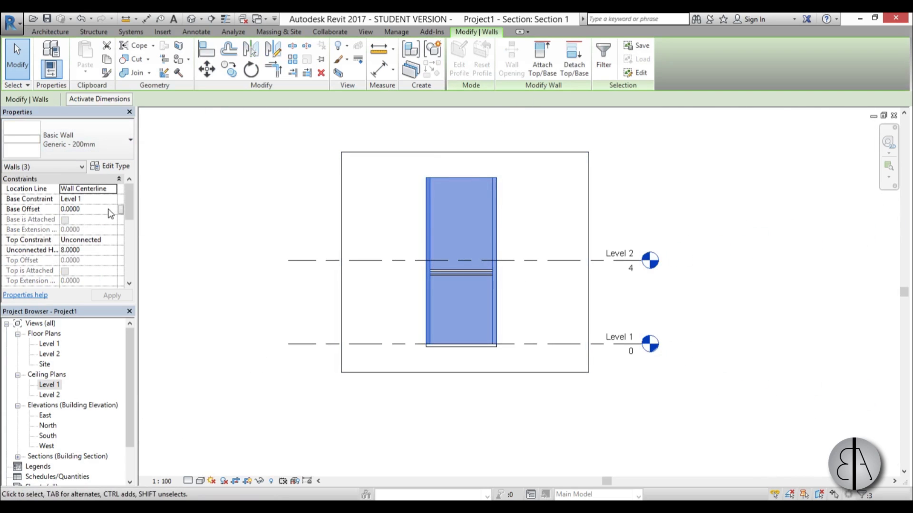
{"action": "left_click", "coordinate": [95, 239]}
{"action": "left_click", "coordinate": [111, 240]}
{"action": "left_click", "coordinate": [87, 267]}
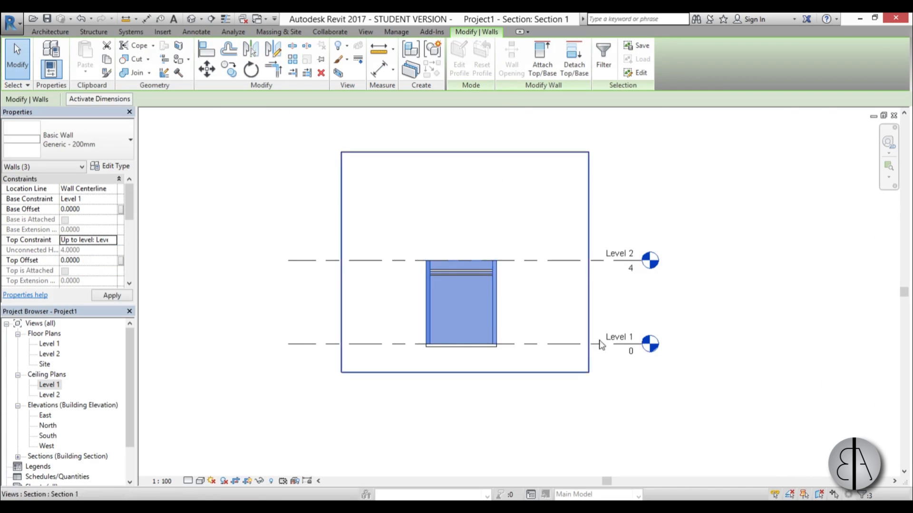
{"action": "left_click", "coordinate": [550, 351]}
- Select the ceiling in the section view
{"action": "scroll", "coordinate": [561, 335], "scroll_direction": "up", "scroll_amount": 3}
{"action": "scroll", "coordinate": [232, 227], "scroll_direction": "up", "scroll_amount": 2}
{"action": "left_click", "coordinate": [343, 220]}
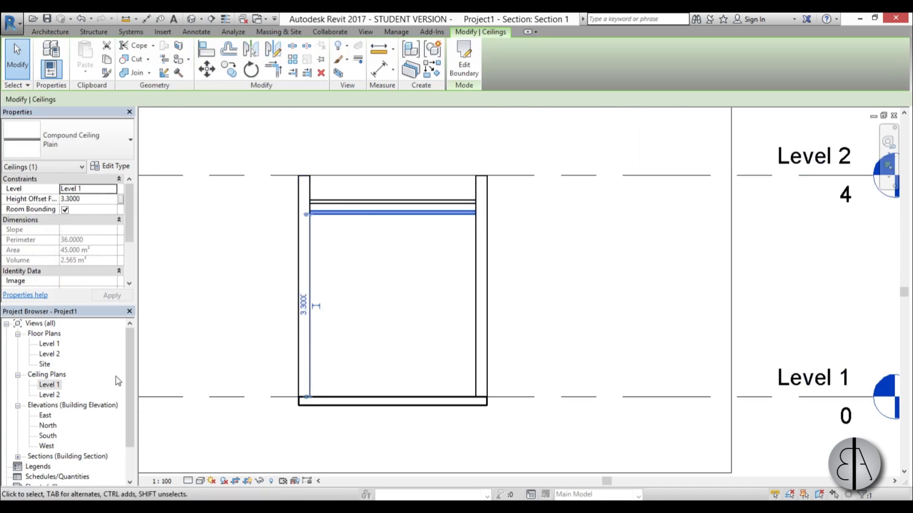
- Open the Level 1 ceiling plan and enter the ceiling's boundary sketch
{"action": "double_click", "coordinate": [48, 385]}
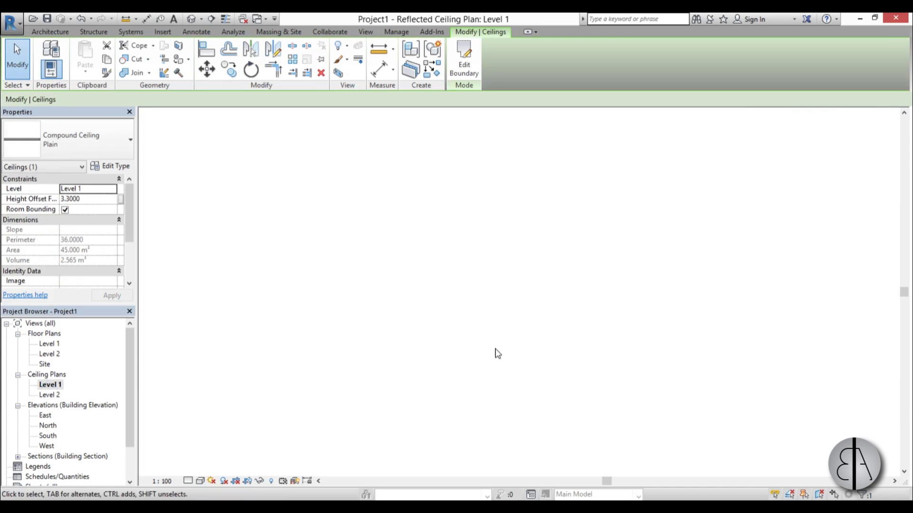
{"action": "left_click", "coordinate": [463, 76]}
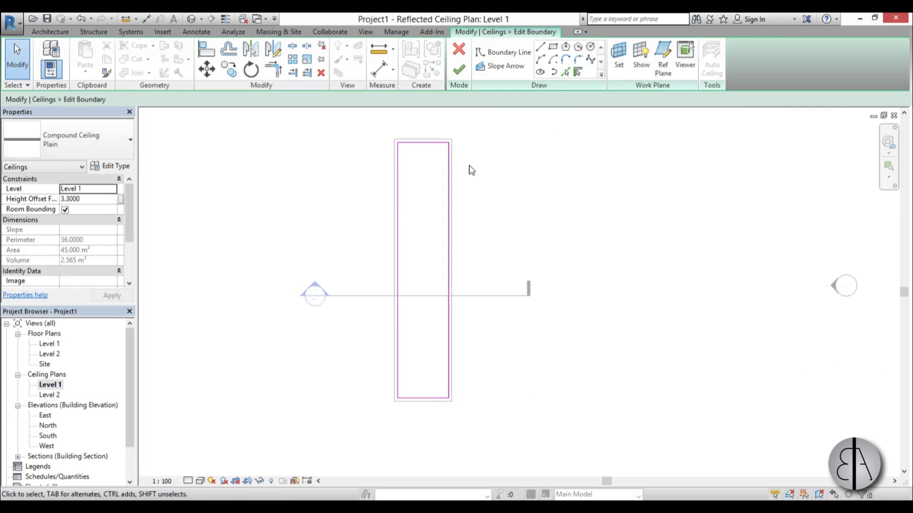
{"action": "scroll", "coordinate": [412, 147], "scroll_direction": "up", "scroll_amount": 4}
{"action": "scroll", "coordinate": [494, 129], "scroll_direction": "up", "scroll_amount": 1}
- Draw two boundary lines from the top corners crossing diagonally into an X
{"action": "left_click", "coordinate": [504, 52]}
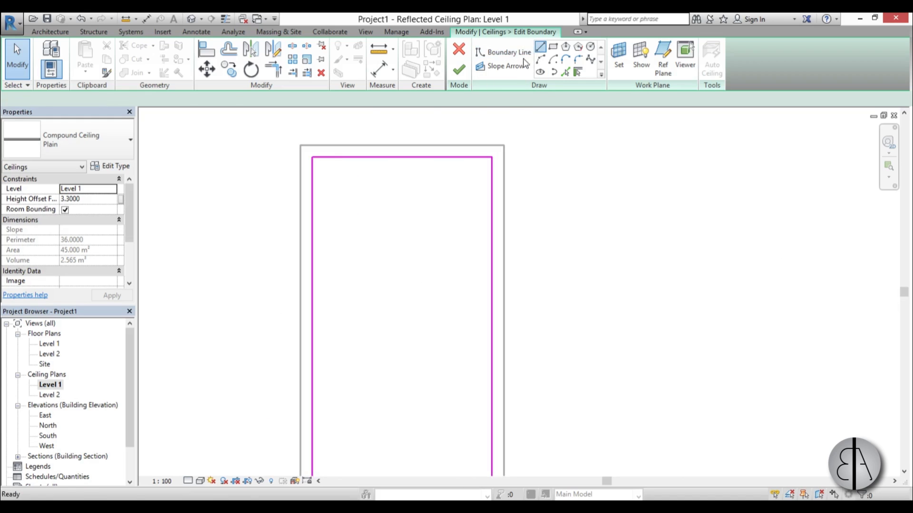
{"action": "left_click", "coordinate": [313, 158]}
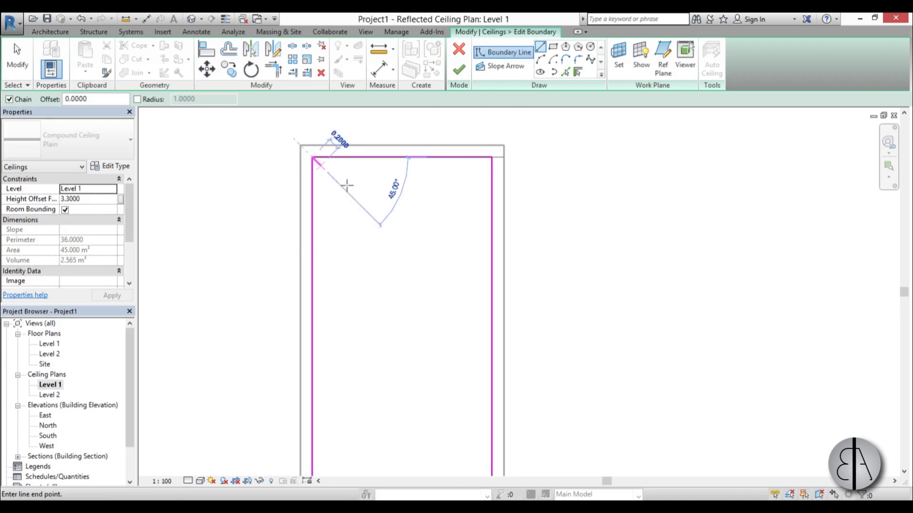
{"action": "left_click", "coordinate": [525, 368]}
{"action": "key", "text": "Escape"}
{"action": "left_click", "coordinate": [492, 158]}
{"action": "left_click", "coordinate": [261, 383]}
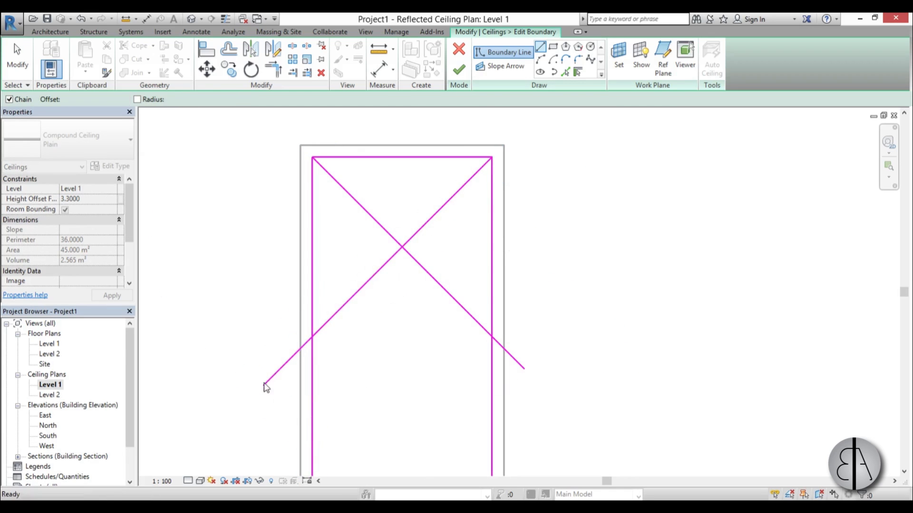
{"action": "key", "text": "Escape"}
{"action": "key", "text": "Escape"}
{"action": "scroll", "coordinate": [407, 249], "scroll_direction": "up", "scroll_amount": 2}
{"action": "mouse_move", "coordinate": [407, 249]}
{"action": "middle_mouse_down"}
{"action": "mouse_move", "coordinate": [397, 298]}
{"action": "mouse_move", "coordinate": [410, 368]}
{"action": "mouse_move", "coordinate": [369, 376]}
{"action": "middle_mouse_up"}
- Draw a start-end-radius arc from the diagonals' crossing to the top-right corner
{"action": "left_click", "coordinate": [540, 61]}
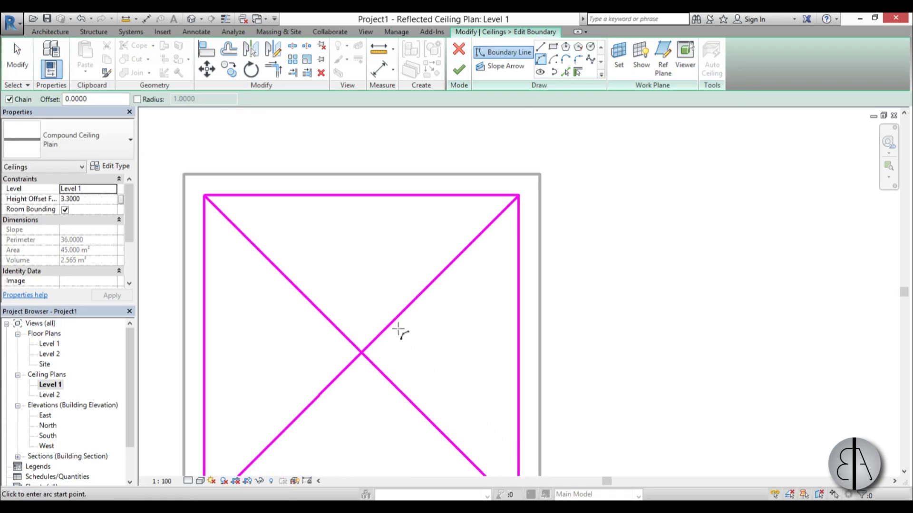
{"action": "scroll", "coordinate": [369, 326], "scroll_direction": "up", "scroll_amount": 1}
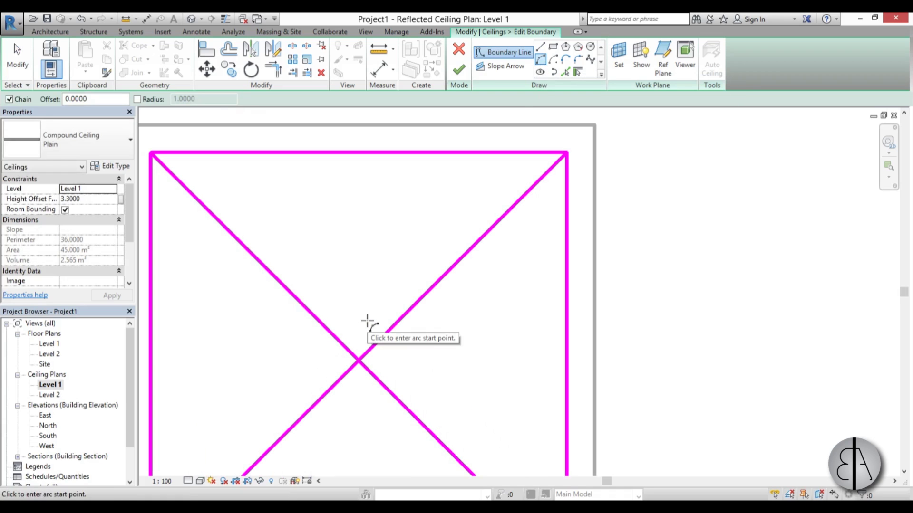
{"action": "left_click", "coordinate": [366, 322]}
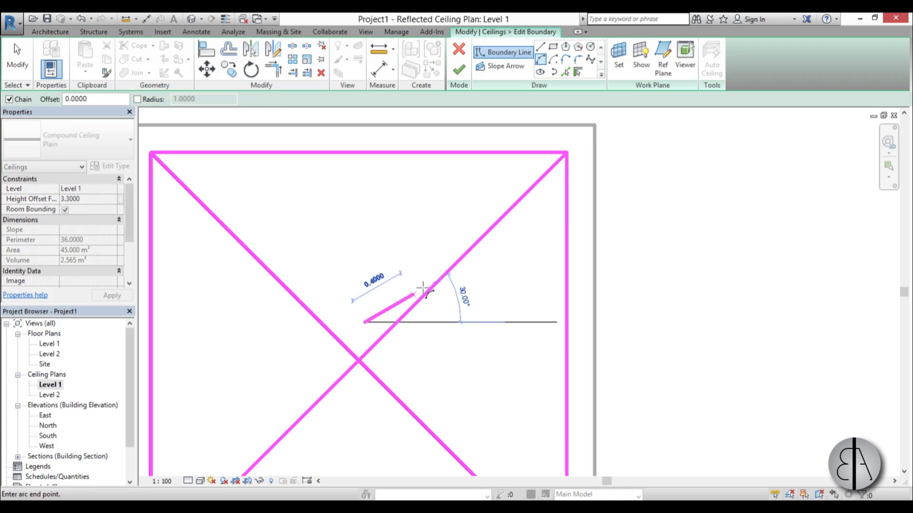
{"action": "scroll", "coordinate": [545, 154], "scroll_direction": "up", "scroll_amount": 1}
{"action": "scroll", "coordinate": [545, 154], "scroll_direction": "up", "scroll_amount": 1}
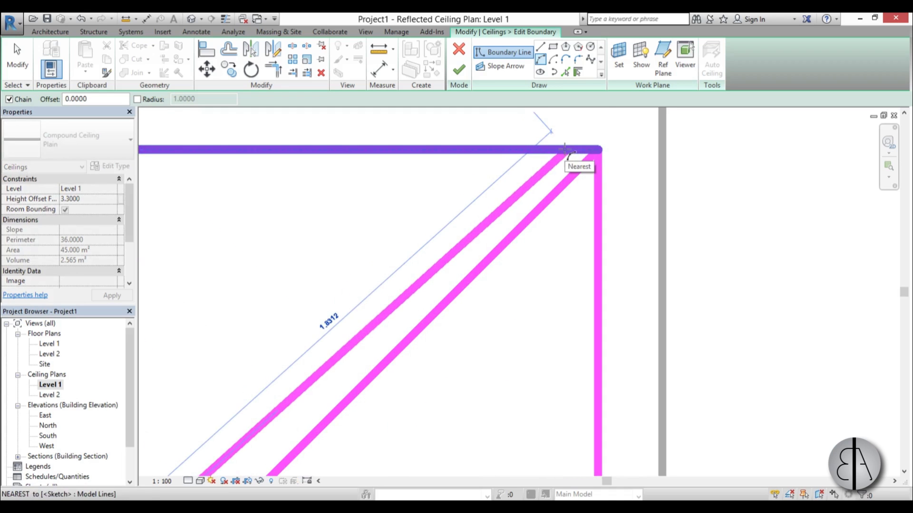
{"action": "left_click", "coordinate": [565, 149]}
{"action": "scroll", "coordinate": [523, 199], "scroll_direction": "down", "scroll_amount": 3}
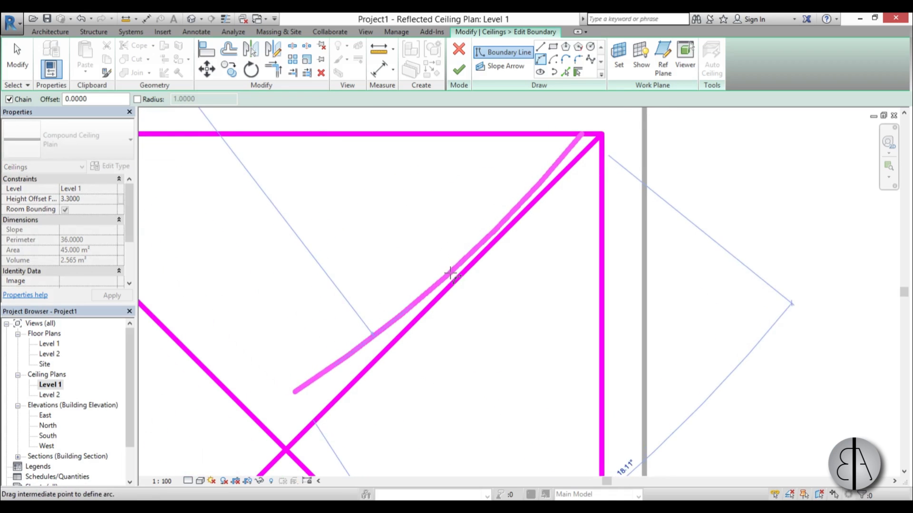
{"action": "left_click", "coordinate": [449, 274]}
{"action": "scroll", "coordinate": [448, 273], "scroll_direction": "down", "scroll_amount": 3}
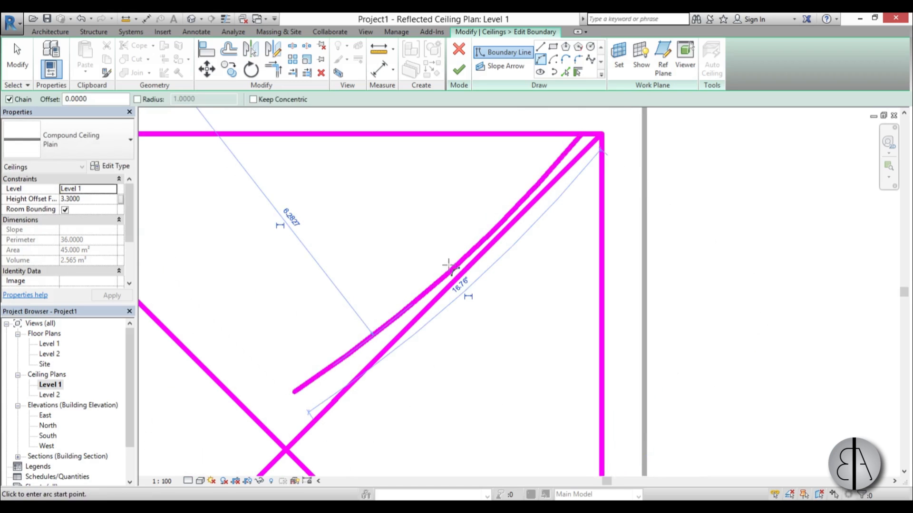
{"action": "key", "text": "Escape"}
{"action": "key", "text": "Escape"}
- Mirror a copy of the arc across the diagonal and select both arcs
{"action": "left_click", "coordinate": [426, 291]}
{"action": "key", "text": "m"}
{"action": "key", "text": "m"}
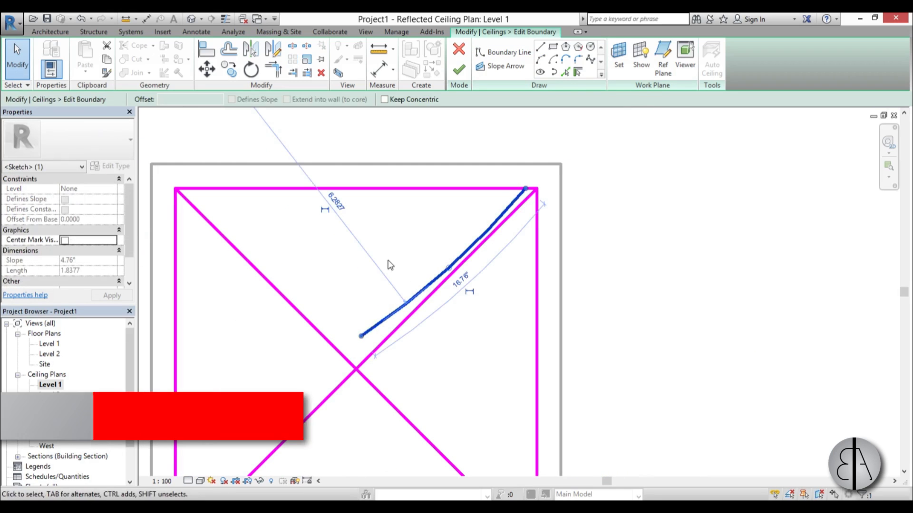
{"action": "left_click", "coordinate": [393, 336]}
{"action": "middle_click_drag", "start_coordinate": [426, 387], "coordinate": [428, 347]}
{"action": "key", "text": "Escape"}
{"action": "left_click", "coordinate": [419, 305]}
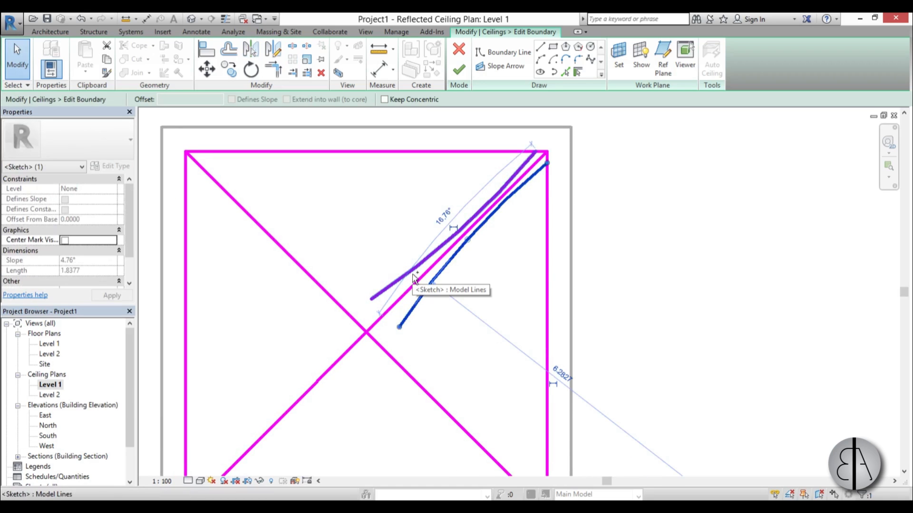
{"action": "left_click", "coordinate": [413, 279], "text": "ctrl"}
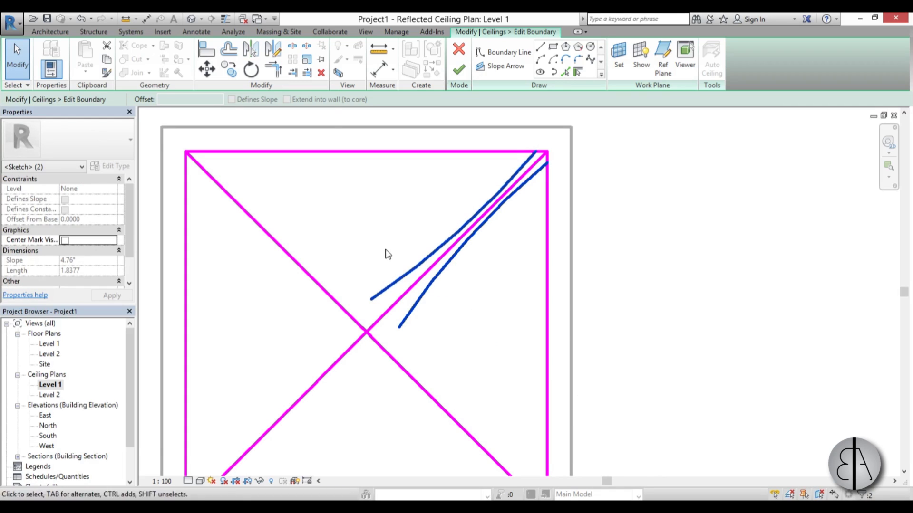
- Rotate a copy of the arc pair about the crossing point onto the upper-left diagonal
{"action": "key", "text": "r"}
{"action": "key", "text": "o"}
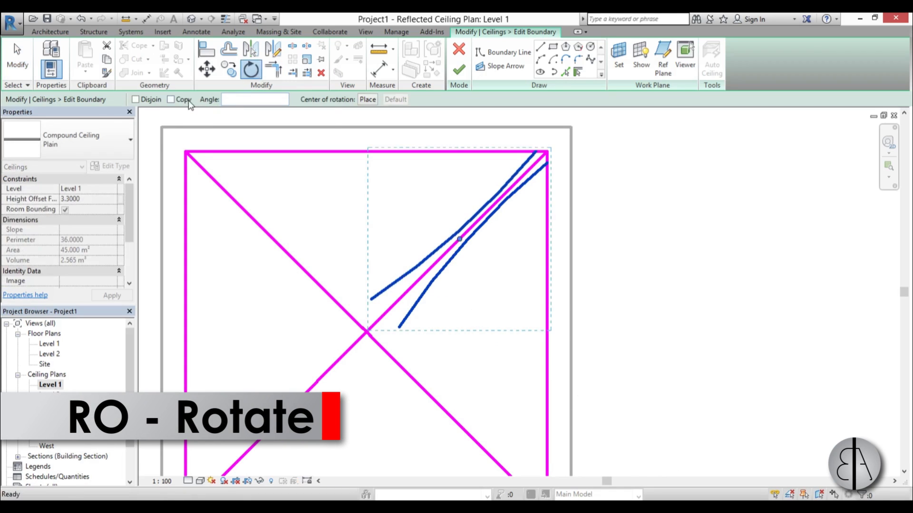
{"action": "left_click", "coordinate": [171, 99]}
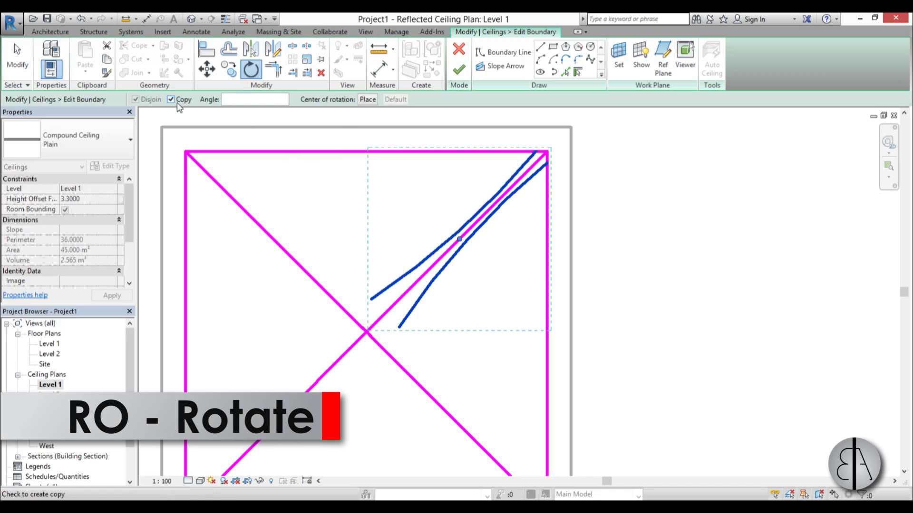
{"action": "left_click", "coordinate": [368, 100]}
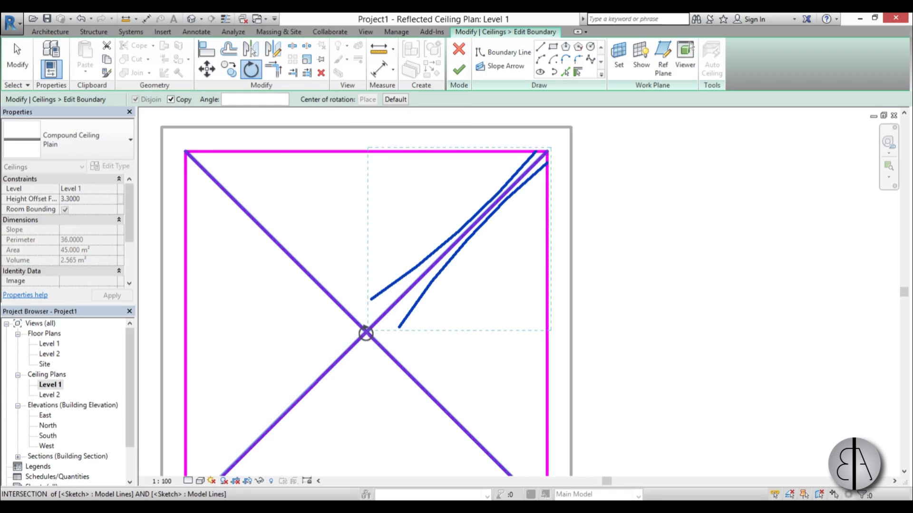
{"action": "scroll", "coordinate": [366, 333], "scroll_direction": "up", "scroll_amount": 3}
{"action": "left_click", "coordinate": [364, 328]}
{"action": "scroll", "coordinate": [366, 333], "scroll_direction": "down", "scroll_amount": 4}
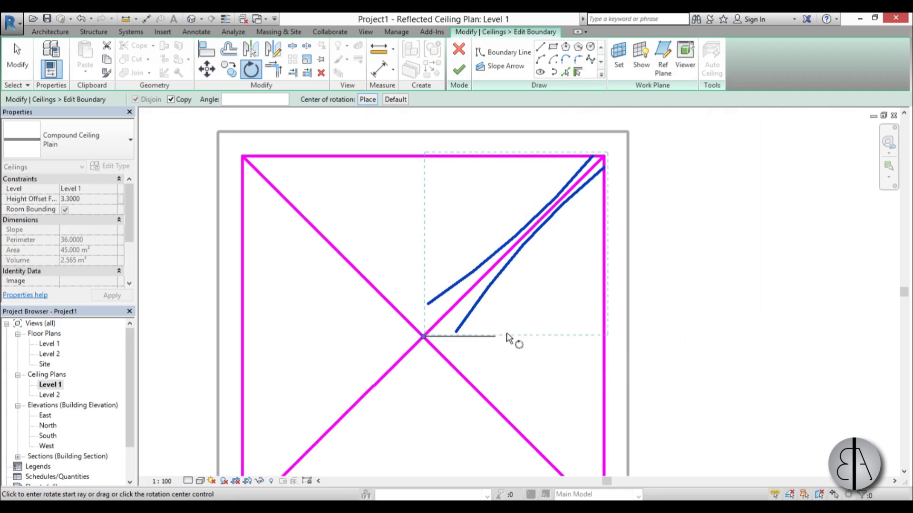
{"action": "left_click", "coordinate": [508, 338]}
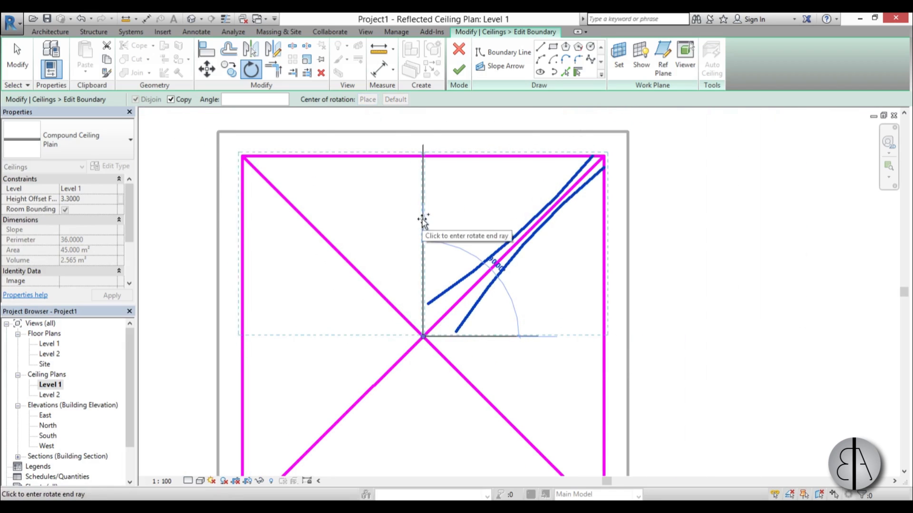
{"action": "left_click", "coordinate": [423, 220]}
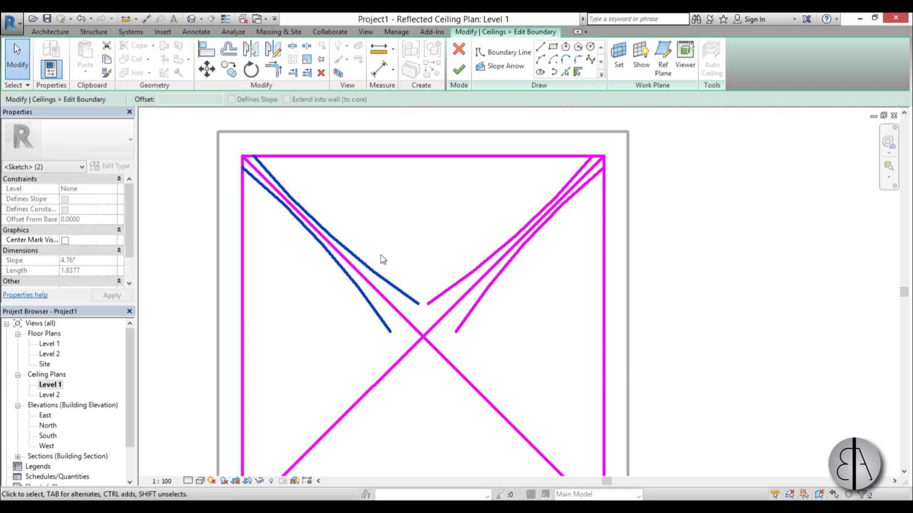
- Mirror the selected upper lines downward across a horizontal axis through the crossing
{"action": "left_click", "coordinate": [444, 297], "text": "ctrl"}
{"action": "left_click", "coordinate": [465, 323], "text": "ctrl"}
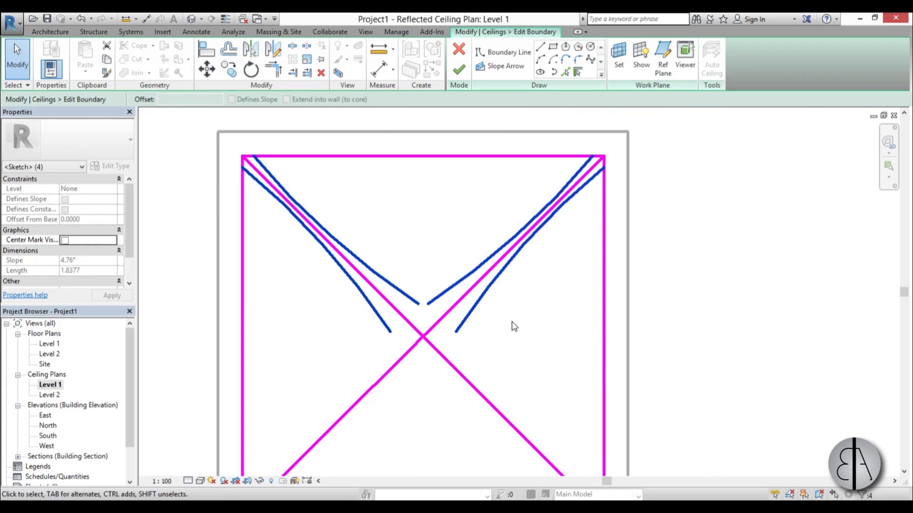
{"action": "key", "text": "d"}
{"action": "key", "text": "m"}
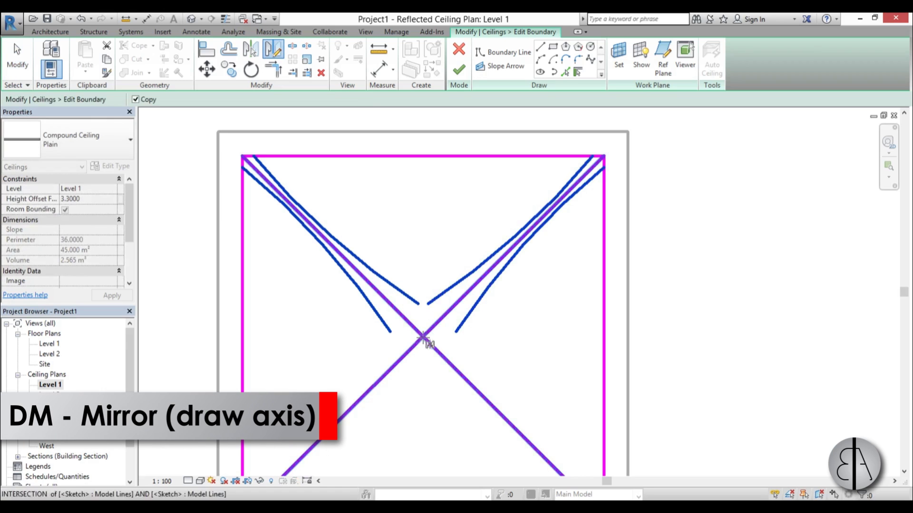
{"action": "left_click", "coordinate": [422, 337]}
{"action": "left_click", "coordinate": [539, 336]}
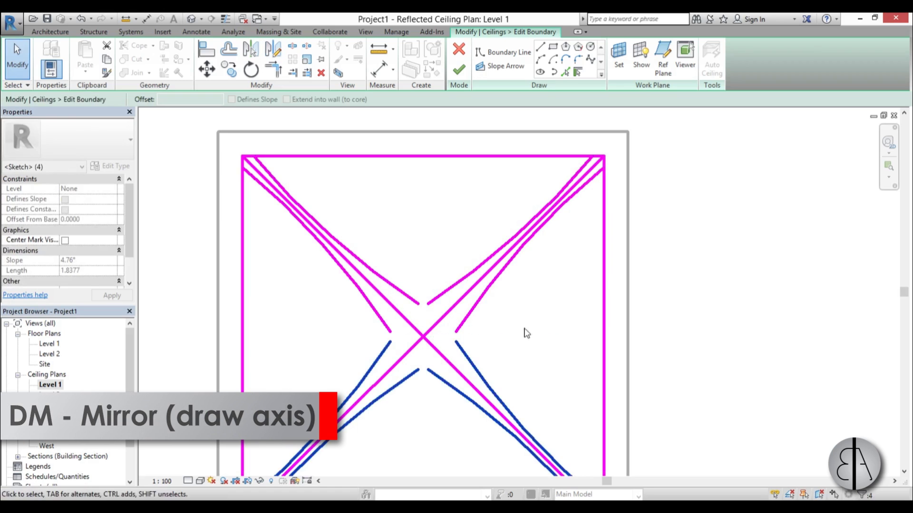
- Delete the two long crossing diagonals from the ceiling sketch
{"action": "scroll", "coordinate": [514, 313], "scroll_direction": "down", "scroll_amount": 2}
{"action": "key", "text": "Escape"}
{"action": "middle_click_drag", "start_coordinate": [426, 428], "coordinate": [430, 389]}
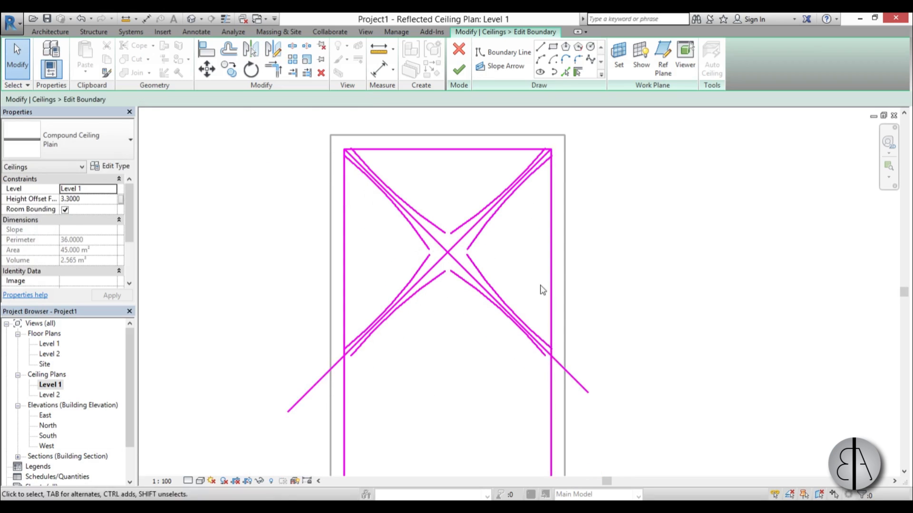
{"action": "scroll", "coordinate": [452, 279], "scroll_direction": "up", "scroll_amount": 1}
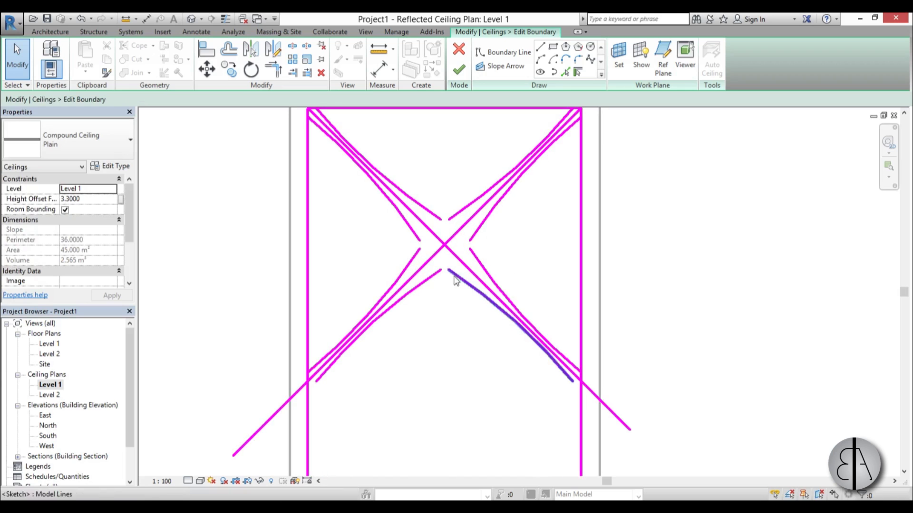
{"action": "left_click", "coordinate": [443, 241]}
{"action": "left_click", "coordinate": [441, 247], "text": "ctrl"}
{"action": "key", "text": "Delete"}
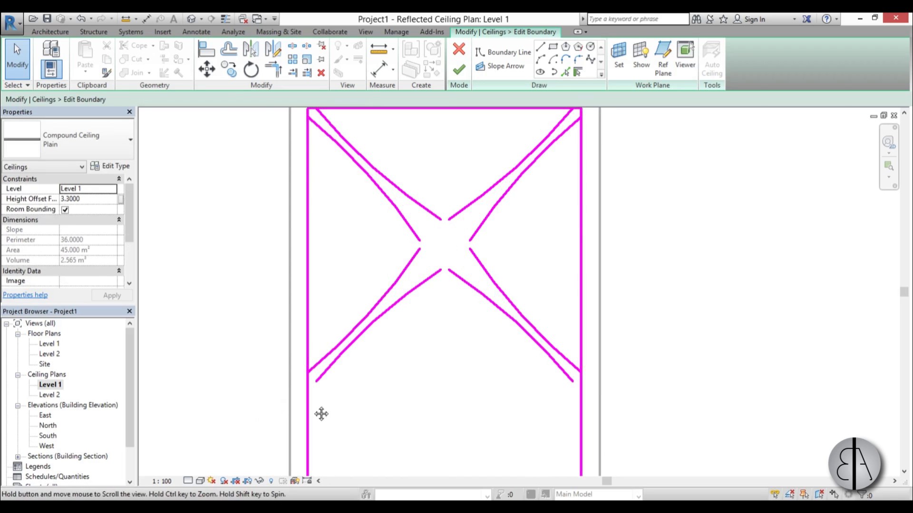
- Extend the lower-left and lower-right inner diagonals down onto the left and right walls
{"action": "scroll", "coordinate": [330, 393], "scroll_direction": "up", "scroll_amount": 3}
{"action": "left_click", "coordinate": [320, 376]}
{"action": "left_click_drag", "start_coordinate": [332, 339], "coordinate": [320, 356]}
{"action": "left_click", "coordinate": [720, 338]}
{"action": "left_click_drag", "start_coordinate": [723, 346], "coordinate": [735, 354]}
{"action": "scroll", "coordinate": [552, 347], "scroll_direction": "down", "scroll_amount": 3}
{"action": "left_click", "coordinate": [548, 348]}
- Trim the top, right, bottom and left junctions around the centre into sharp corners with TR
{"action": "scroll", "coordinate": [549, 347], "scroll_direction": "down", "scroll_amount": 2}
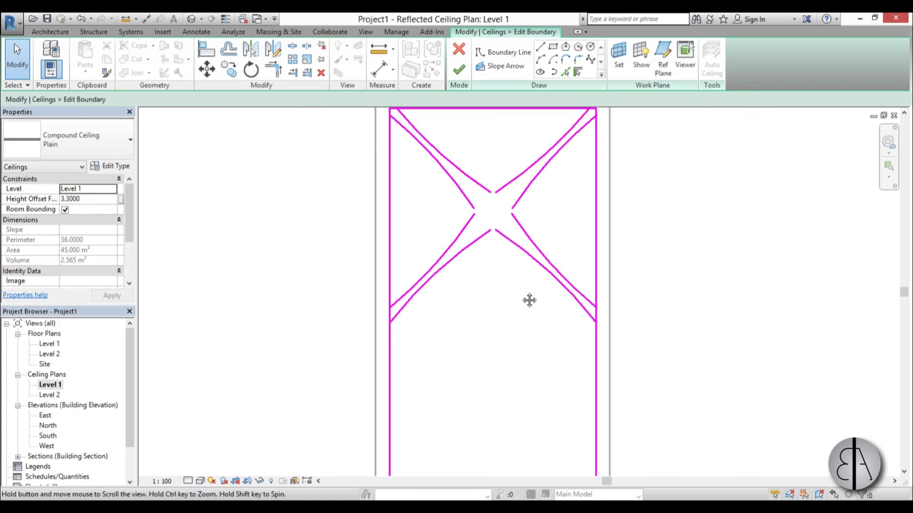
{"action": "scroll", "coordinate": [519, 322], "scroll_direction": "up", "scroll_amount": 2}
{"action": "key", "text": "t"}
{"action": "key", "text": "r"}
{"action": "left_click", "coordinate": [473, 242]}
{"action": "left_click", "coordinate": [497, 237]}
{"action": "left_click", "coordinate": [517, 264]}
{"action": "left_click", "coordinate": [515, 287]}
{"action": "left_click", "coordinate": [500, 317]}
{"action": "left_click", "coordinate": [469, 312]}
{"action": "left_click", "coordinate": [449, 284]}
{"action": "left_click", "coordinate": [448, 266]}
{"action": "key", "text": "Escape"}
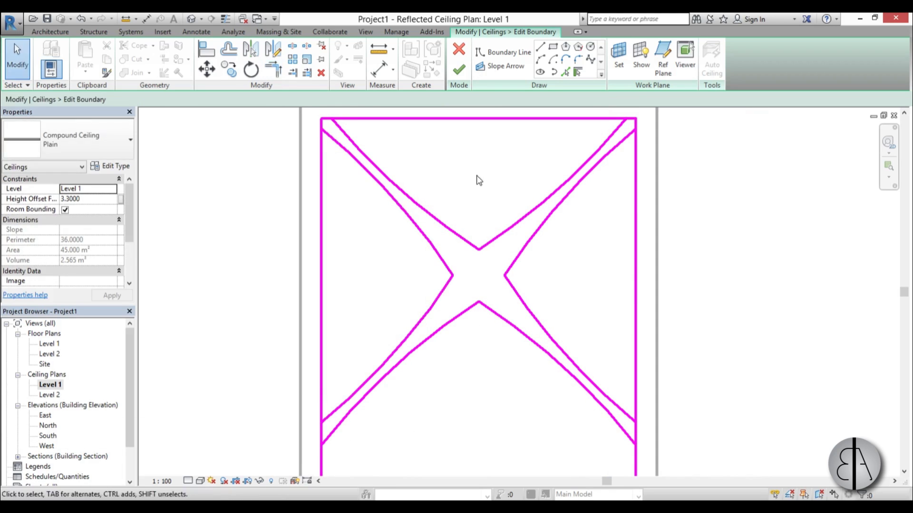
{"action": "middle_click_drag", "start_coordinate": [499, 236], "coordinate": [438, 227]}
{"action": "scroll", "coordinate": [439, 227], "scroll_direction": "up", "scroll_amount": 2}
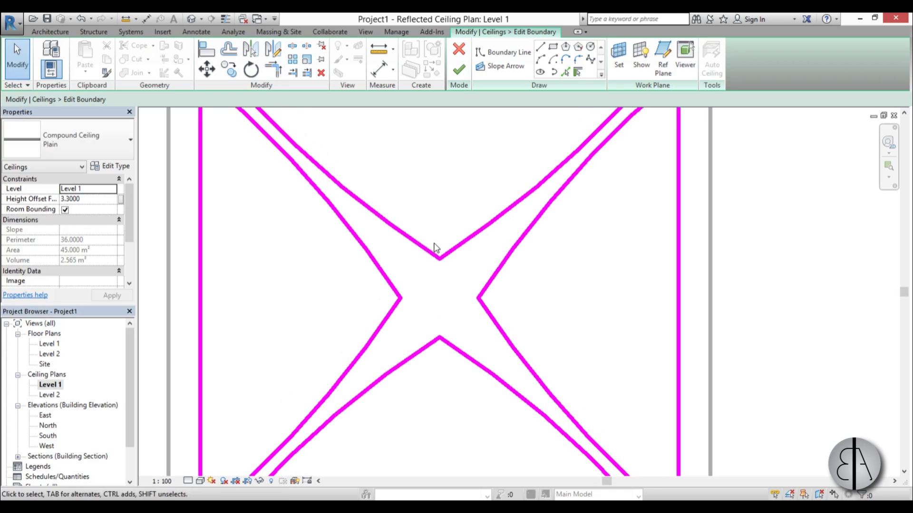
- Round the top, right, bottom and left central junctions with 0.2 radius fillet arcs
{"action": "left_click", "coordinate": [576, 59]}
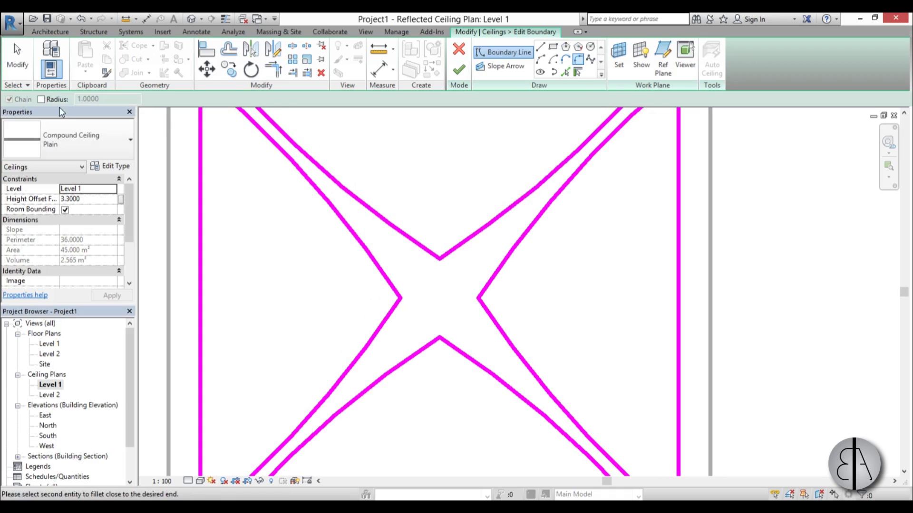
{"action": "type", "text": ".2"}
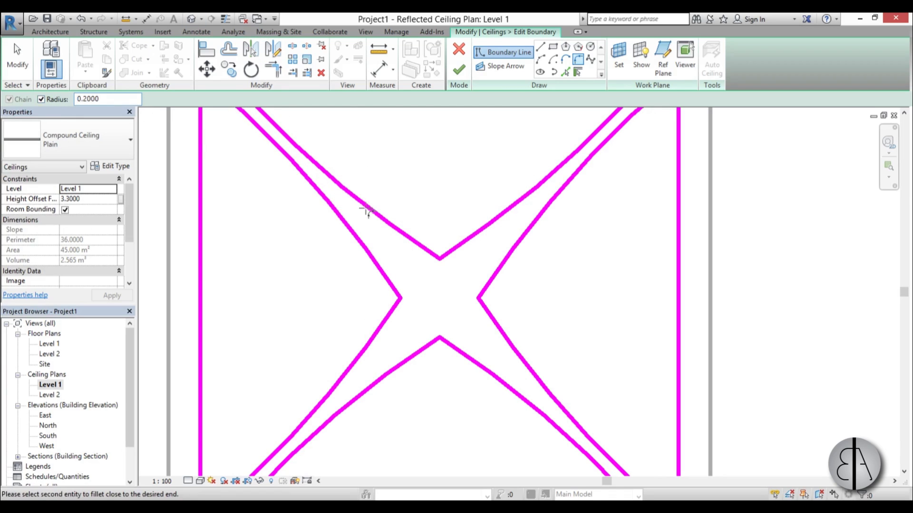
{"action": "left_click", "coordinate": [492, 238]}
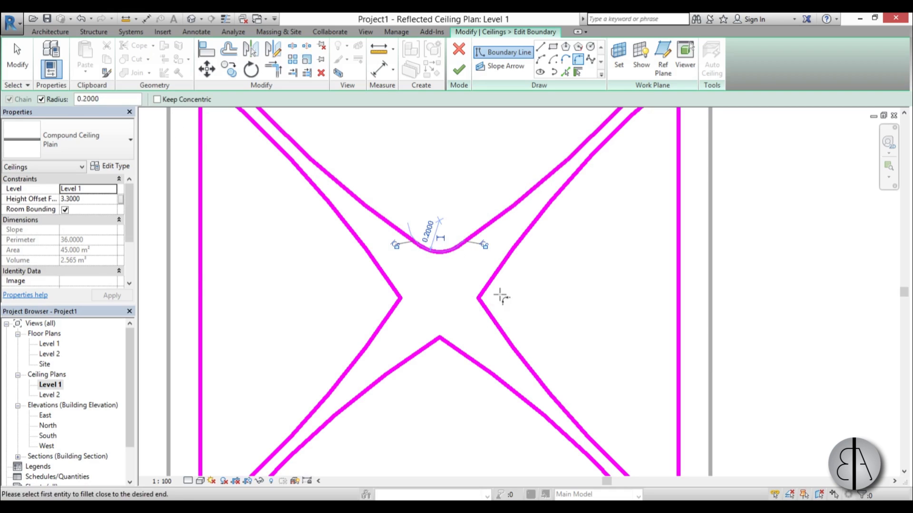
{"action": "left_click", "coordinate": [498, 320]}
{"action": "left_click", "coordinate": [482, 369]}
{"action": "left_click", "coordinate": [414, 360]}
{"action": "left_click", "coordinate": [383, 333]}
{"action": "left_click", "coordinate": [380, 278]}
{"action": "scroll", "coordinate": [422, 262], "scroll_direction": "down", "scroll_amount": 4}
{"action": "key", "text": "Escape"}
{"action": "key", "text": "Escape"}
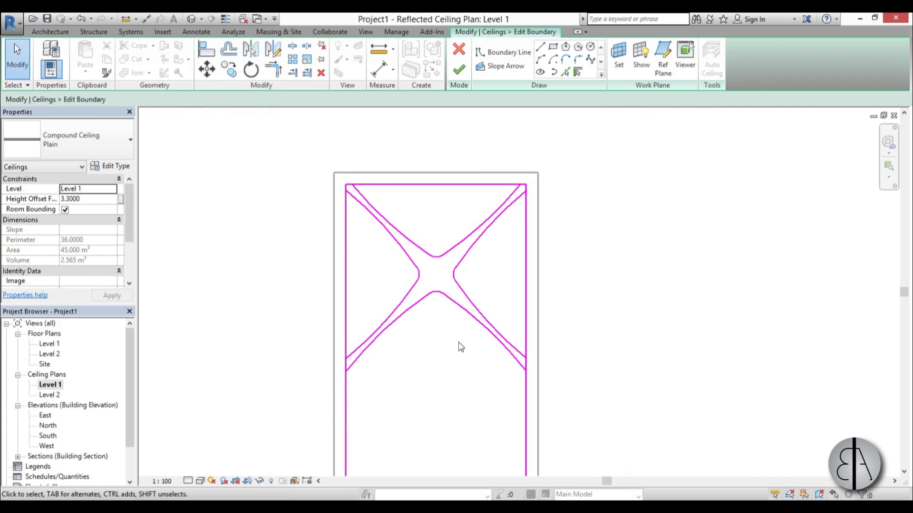
- Select all ceiling sketch lines except the top boundary line
{"action": "mouse_move", "coordinate": [263, 151]}
{"action": "left_mouse_down"}
{"action": "mouse_move", "coordinate": [595, 444]}
{"action": "mouse_move", "coordinate": [592, 419]}
{"action": "left_mouse_up"}
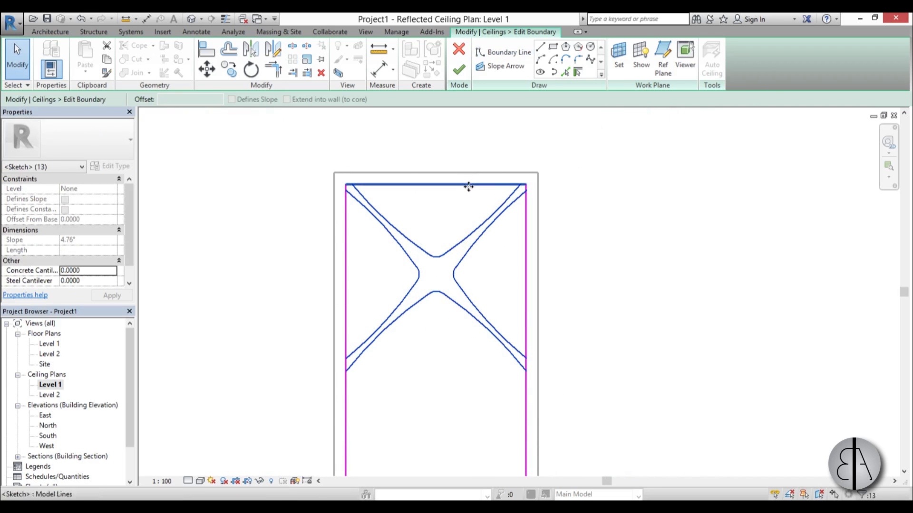
{"action": "left_click", "coordinate": [446, 191], "text": "shift"}
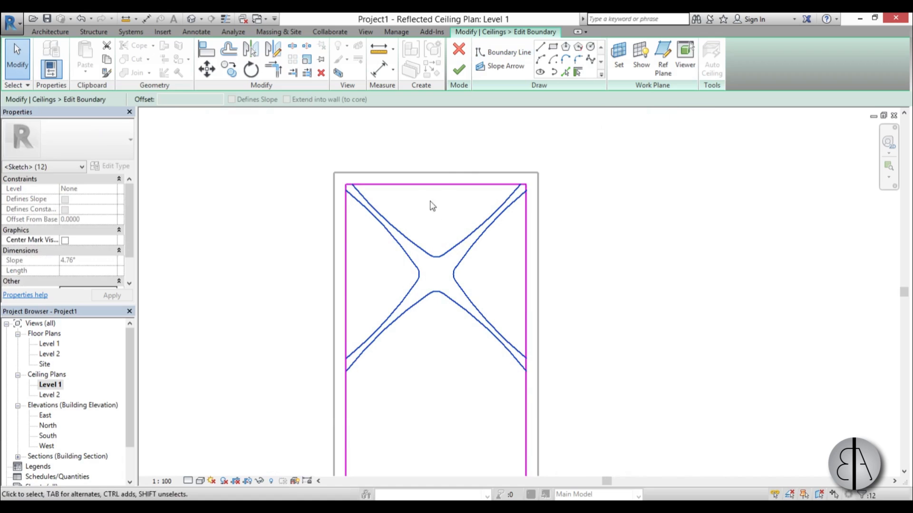
{"action": "middle_click_drag", "start_coordinate": [635, 380], "coordinate": [607, 366]}
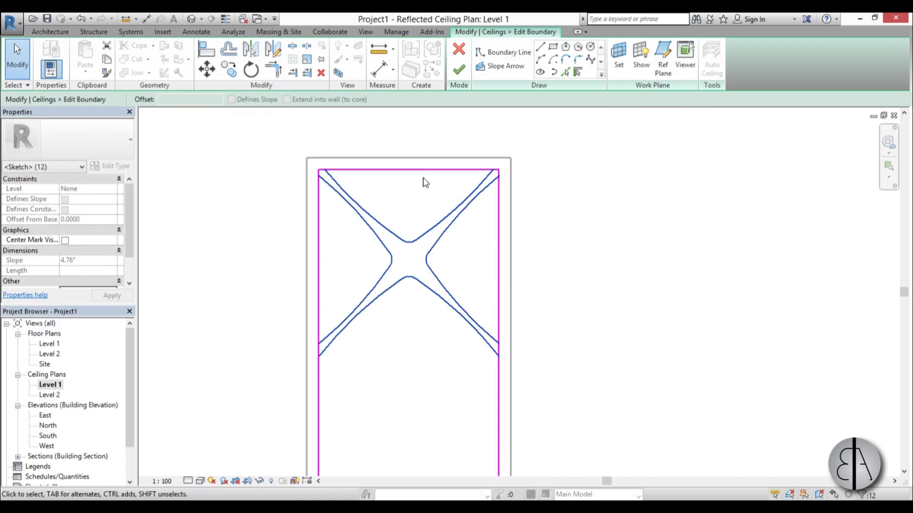
{"action": "middle_click_drag", "start_coordinate": [586, 462], "coordinate": [572, 442]}
- Copy the X pattern with Multiple enabled and place the first copy
{"action": "key", "text": "c"}
{"action": "key", "text": "o"}
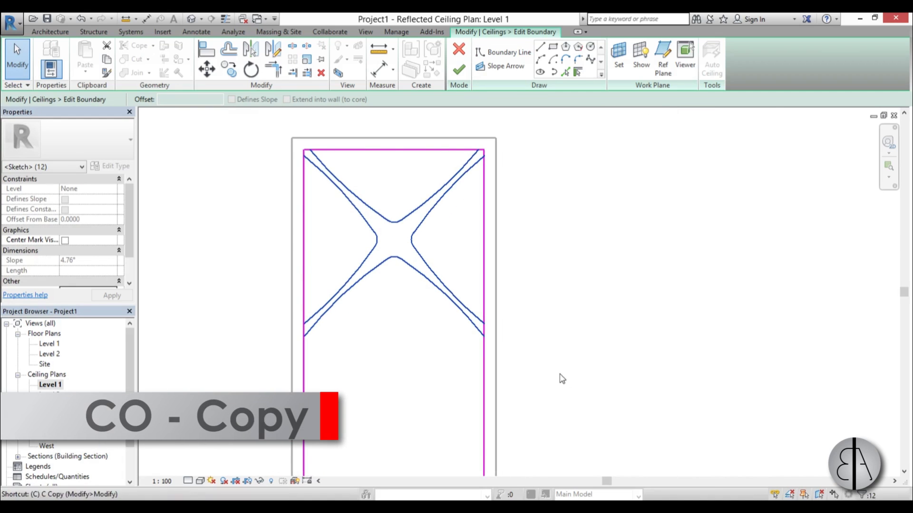
{"action": "left_click", "coordinate": [565, 241]}
{"action": "scroll", "coordinate": [571, 346], "scroll_direction": "down", "scroll_amount": 3}
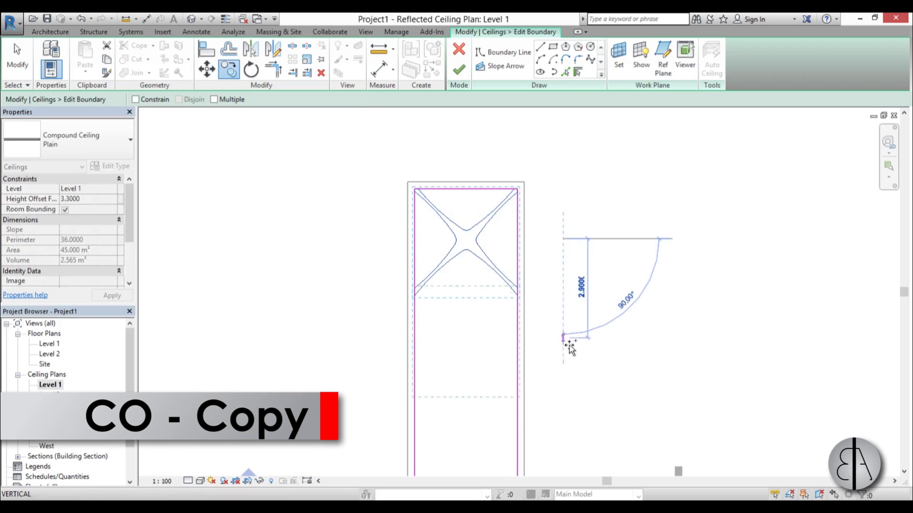
{"action": "middle_click_drag", "start_coordinate": [569, 343], "coordinate": [543, 247]}
{"action": "scroll", "coordinate": [542, 266], "scroll_direction": "down", "scroll_amount": 2}
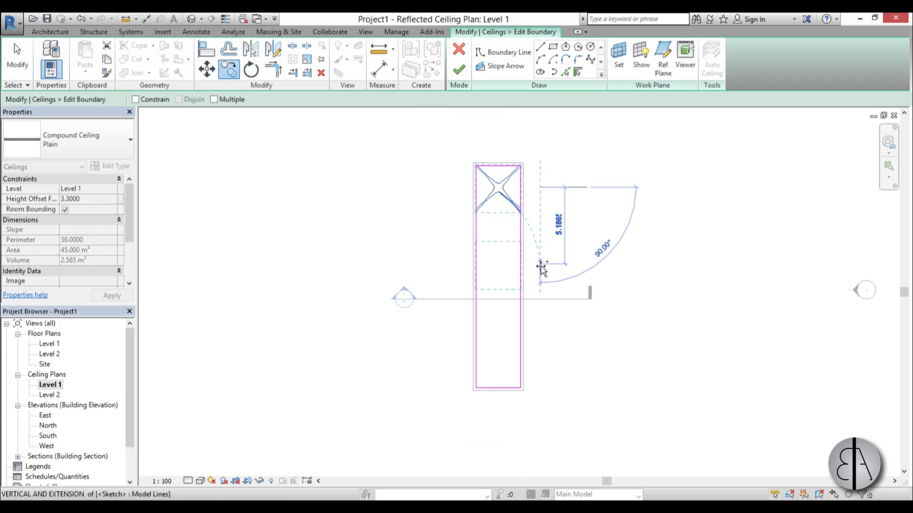
{"action": "left_click", "coordinate": [229, 101]}
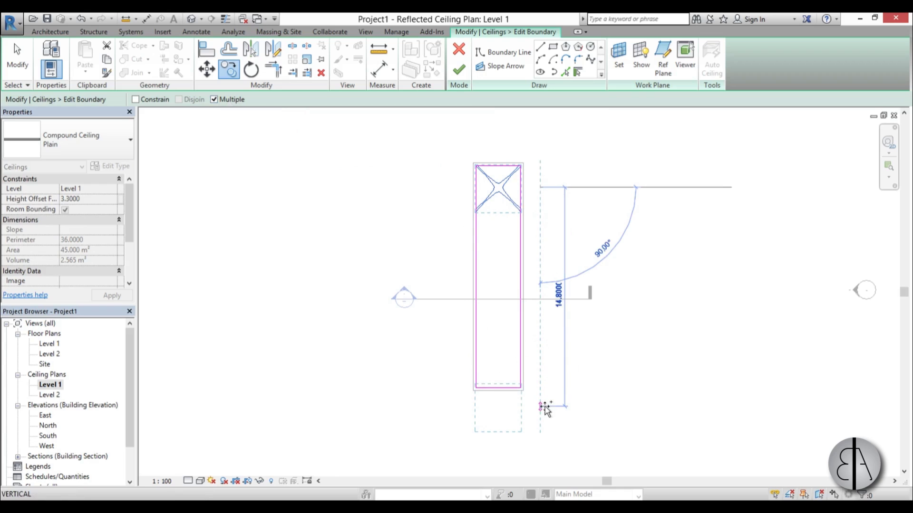
{"action": "left_click", "coordinate": [544, 407]}
- Place three more copies of the X pattern at 3 m intervals along the hallway
{"action": "type", "text": "3"}
{"action": "key", "text": "Return"}
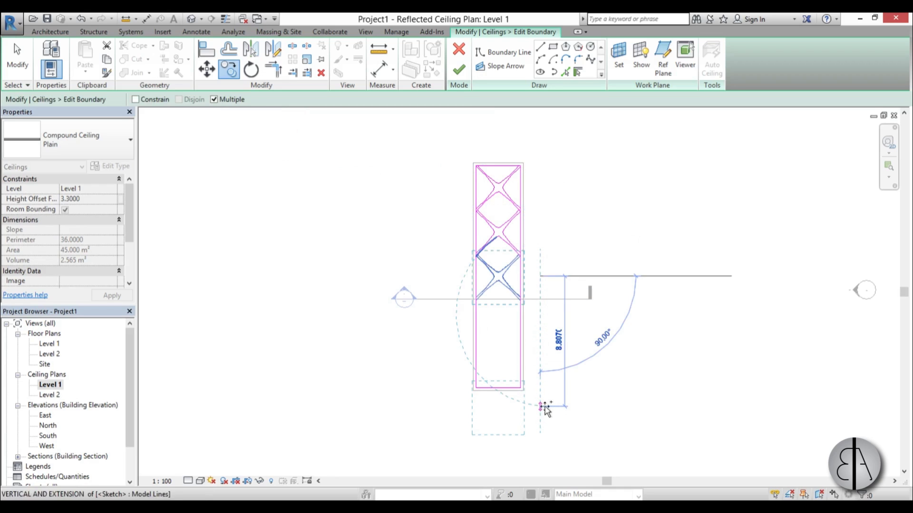
{"action": "type", "text": "3"}
{"action": "key", "text": "Return"}
{"action": "type", "text": "3"}
{"action": "key", "text": "Return"}
{"action": "key", "text": "Escape"}
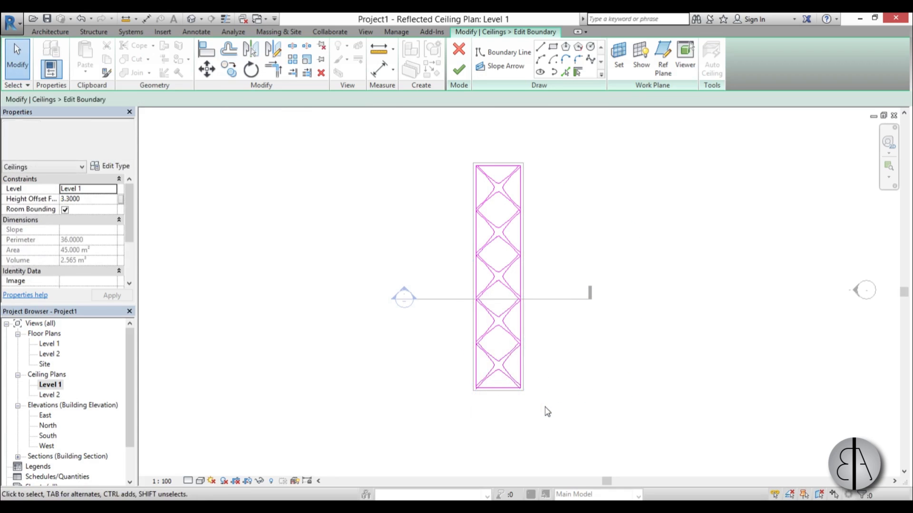
{"action": "scroll", "coordinate": [520, 391], "scroll_direction": "up", "scroll_amount": 5}
{"action": "scroll", "coordinate": [493, 401], "scroll_direction": "down", "scroll_amount": 5}
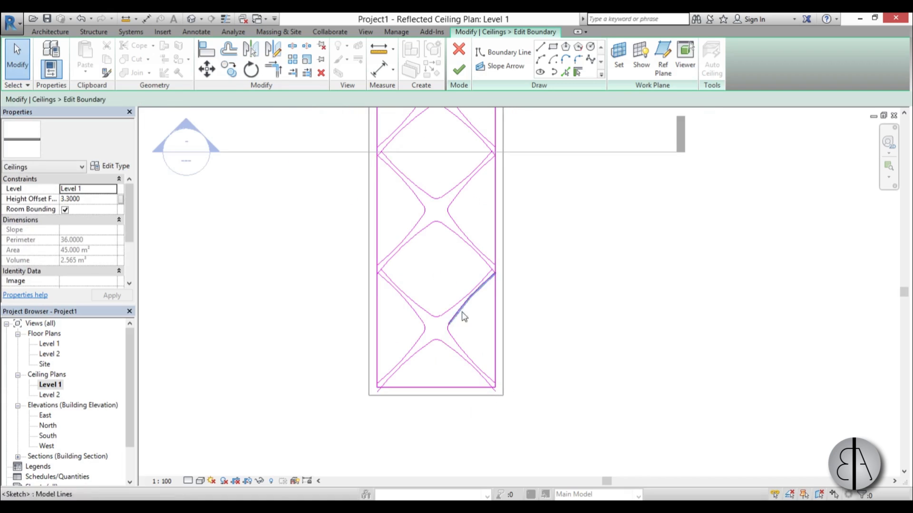
{"action": "middle_click_drag", "start_coordinate": [454, 178], "coordinate": [434, 391]}
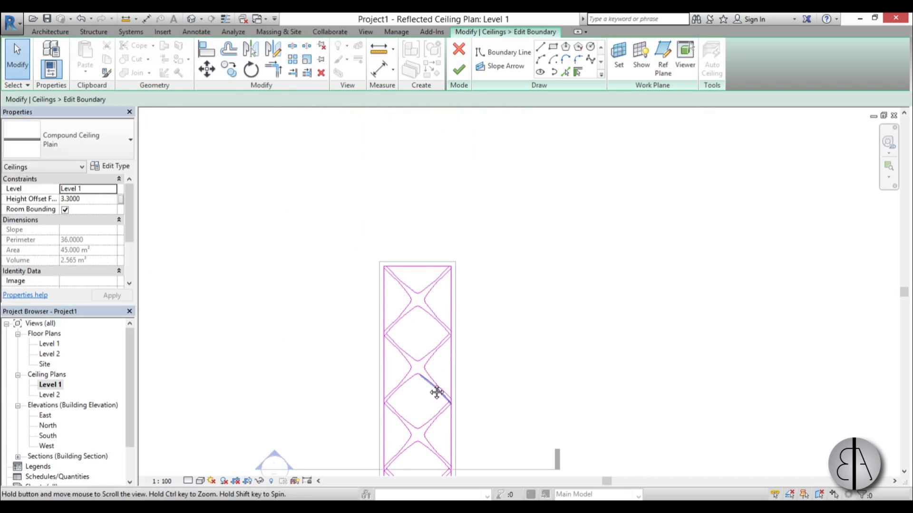
{"action": "scroll", "coordinate": [412, 332], "scroll_direction": "up", "scroll_amount": 6}
{"action": "middle_click_drag", "start_coordinate": [426, 309], "coordinate": [433, 299]}
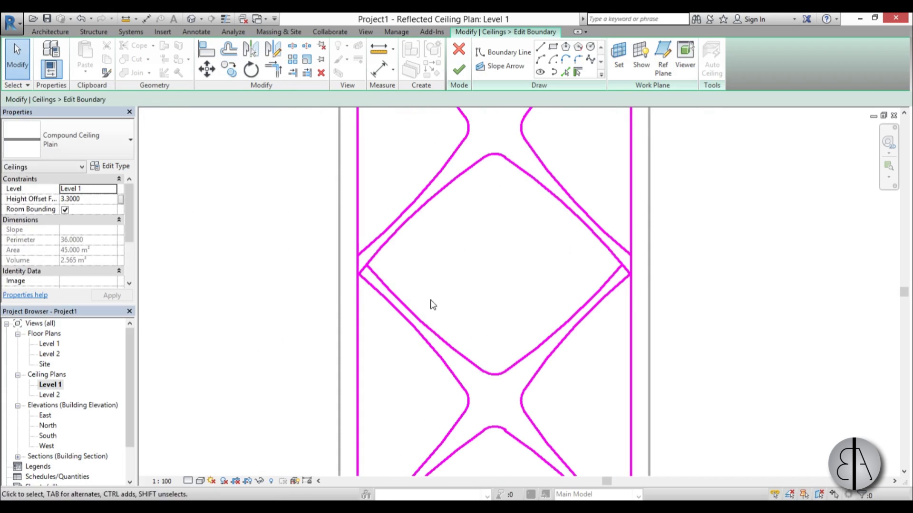
- Split the left and right boundary lines at the first diamond corner
{"action": "key", "text": "s"}
{"action": "key", "text": "l"}
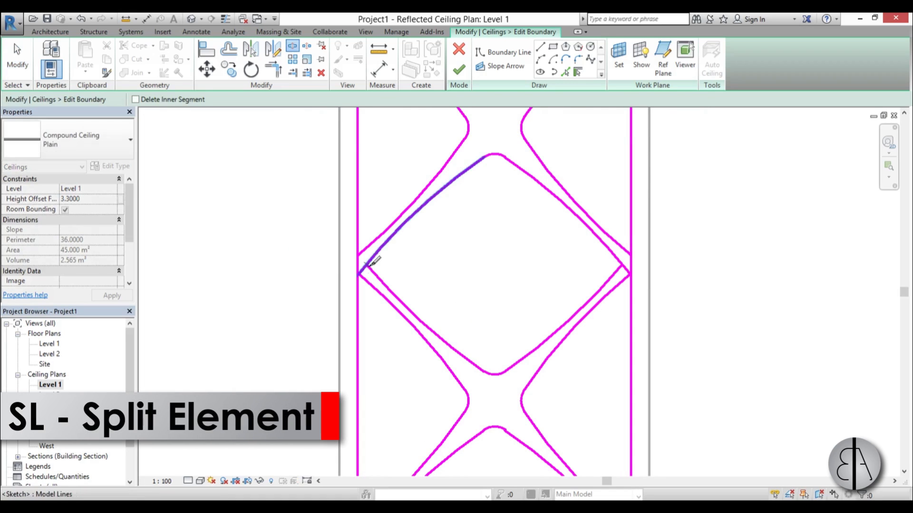
{"action": "left_click", "coordinate": [358, 264]}
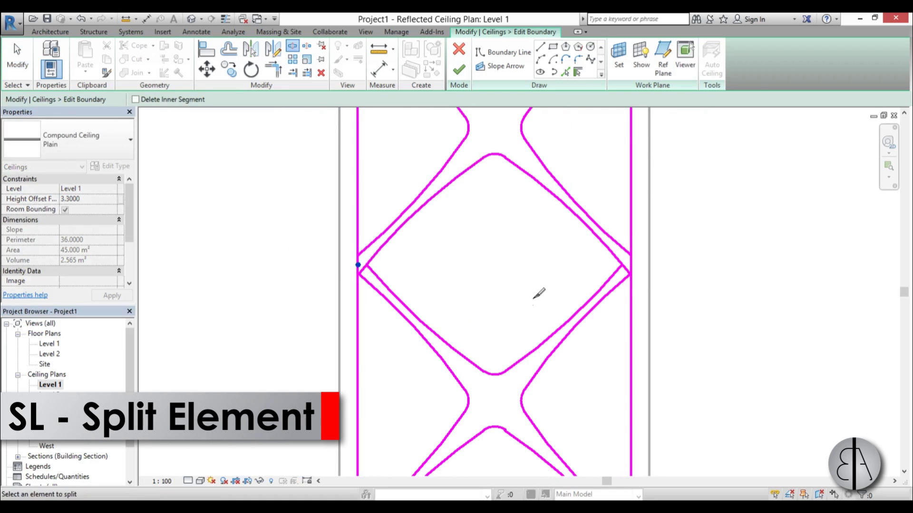
{"action": "left_click", "coordinate": [633, 262]}
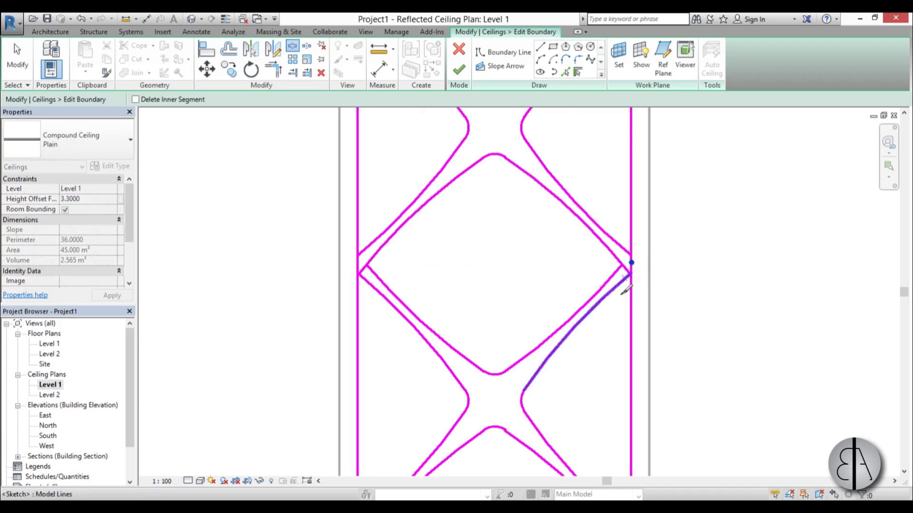
{"action": "scroll", "coordinate": [530, 197], "scroll_direction": "down", "scroll_amount": 1}
{"action": "scroll", "coordinate": [376, 243], "scroll_direction": "up", "scroll_amount": 1}
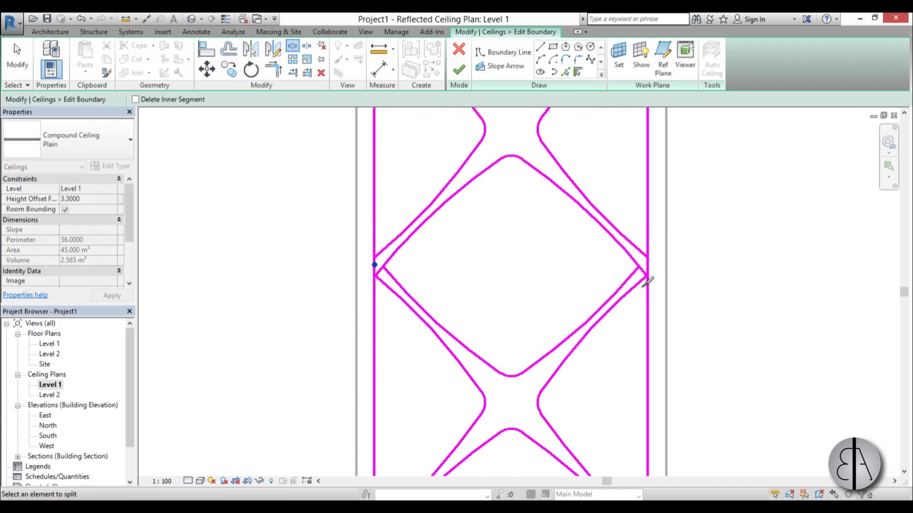
- Split the side boundary lines at the remaining diamond corners and the grid line
{"action": "left_click", "coordinate": [648, 265]}
{"action": "scroll", "coordinate": [648, 264], "scroll_direction": "down", "scroll_amount": 1}
{"action": "middle_click_drag", "start_coordinate": [648, 264], "coordinate": [571, 293]}
{"action": "scroll", "coordinate": [393, 281], "scroll_direction": "down", "scroll_amount": 1}
{"action": "scroll", "coordinate": [395, 286], "scroll_direction": "up", "scroll_amount": 2}
{"action": "left_click", "coordinate": [352, 301]}
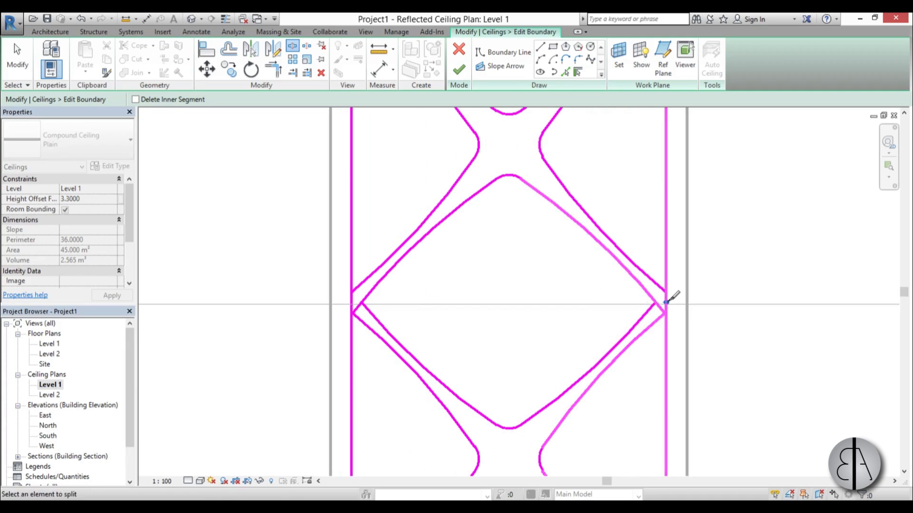
{"action": "scroll", "coordinate": [499, 194], "scroll_direction": "down", "scroll_amount": 1}
{"action": "scroll", "coordinate": [322, 309], "scroll_direction": "up", "scroll_amount": 1}
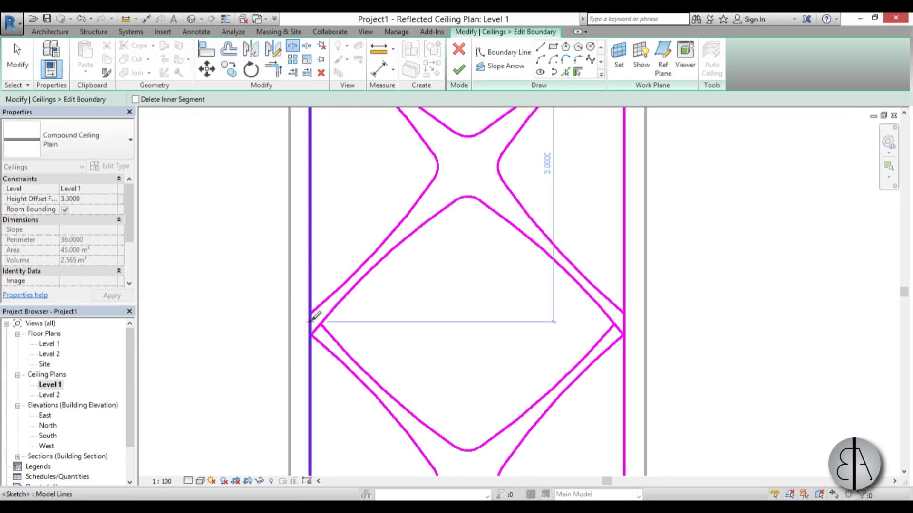
{"action": "left_click", "coordinate": [310, 320]}
{"action": "left_click", "coordinate": [624, 324]}
{"action": "scroll", "coordinate": [499, 237], "scroll_direction": "down", "scroll_amount": 2}
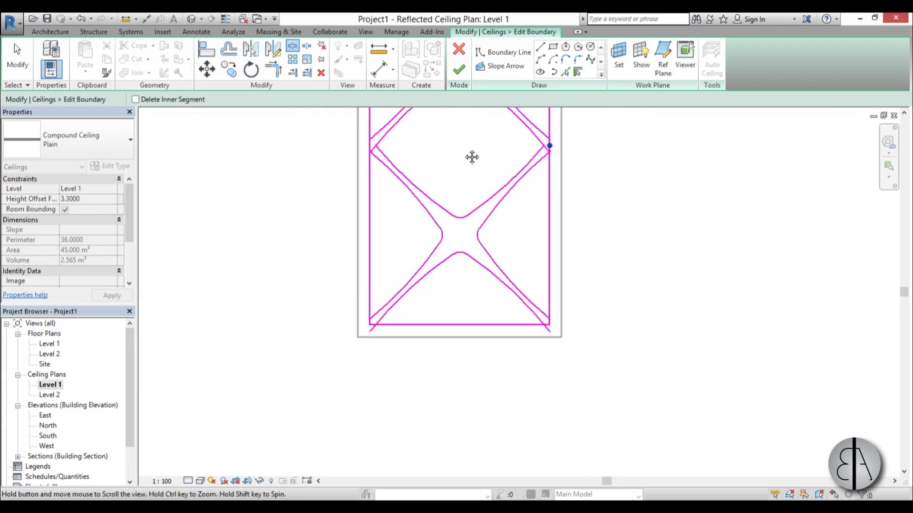
- Trim the left boundary to the lower-left arc and the lower-right arc to the bottom line
{"action": "key", "text": "Escape"}
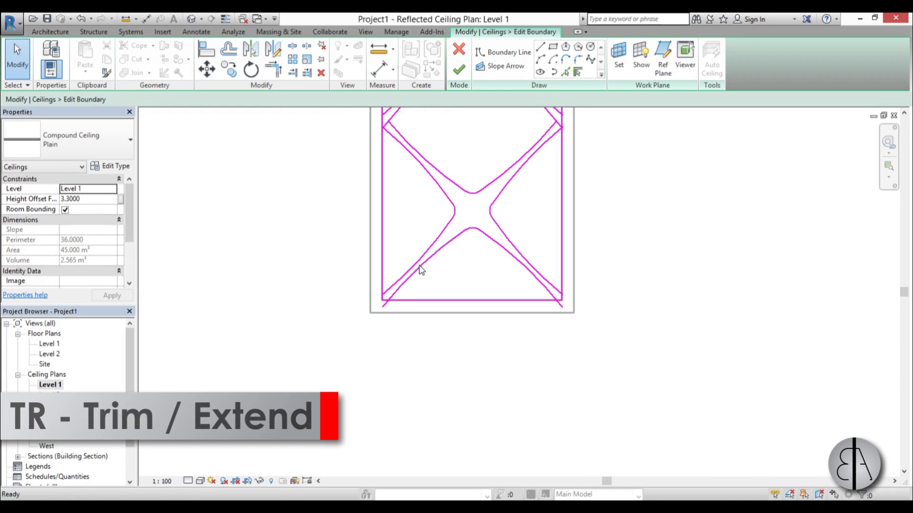
{"action": "key", "text": "t"}
{"action": "key", "text": "r"}
{"action": "left_click", "coordinate": [398, 288]}
{"action": "left_click", "coordinate": [385, 281]}
{"action": "left_click", "coordinate": [550, 300]}
{"action": "left_click", "coordinate": [557, 293]}
- Trim the right boundary line into a corner with the upper-right arc, then zoom to fit
{"action": "middle_click_drag", "start_coordinate": [547, 224], "coordinate": [544, 316]}
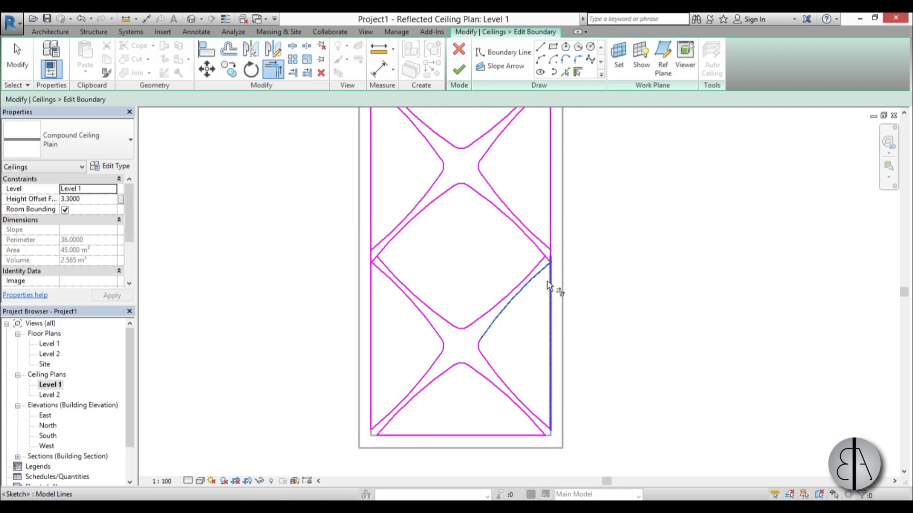
{"action": "left_click", "coordinate": [543, 247]}
{"action": "left_click", "coordinate": [550, 244]}
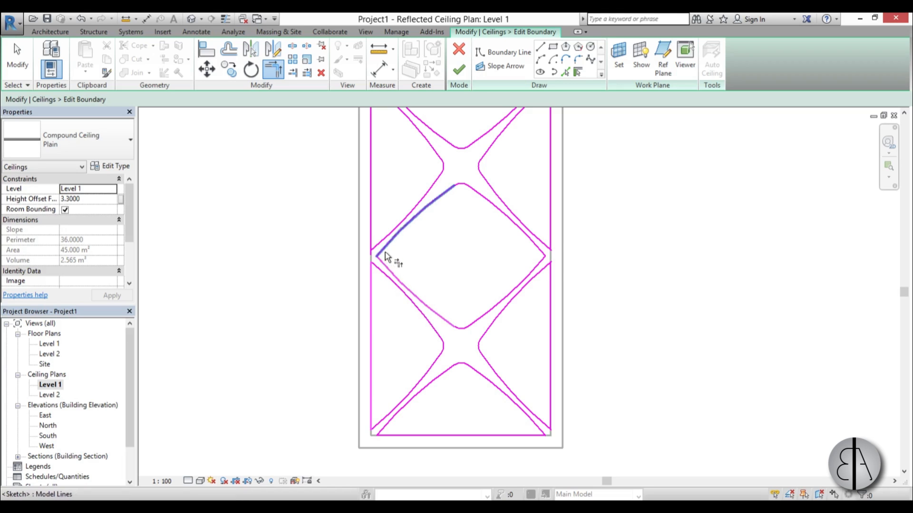
{"action": "middle_click_drag", "start_coordinate": [383, 256], "coordinate": [387, 237]}
{"action": "scroll", "coordinate": [389, 205], "scroll_direction": "up", "scroll_amount": 2}
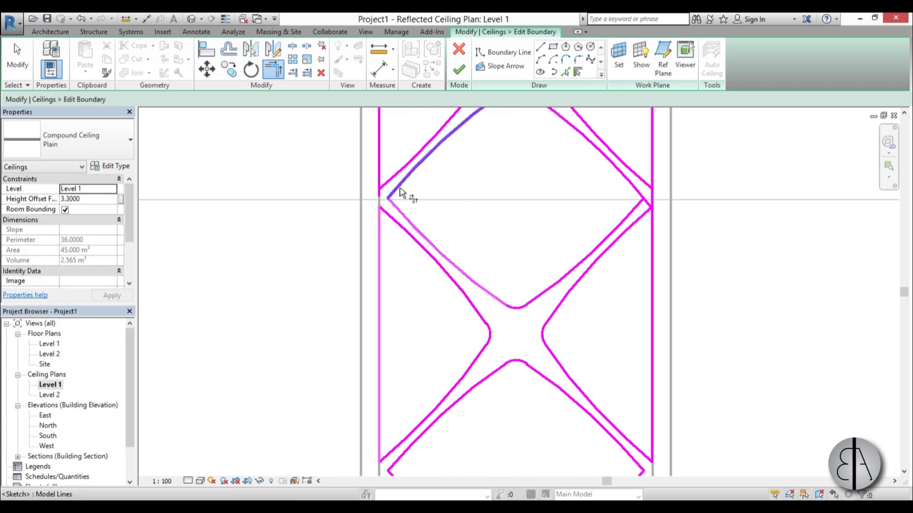
{"action": "middle_click_drag", "start_coordinate": [587, 199], "coordinate": [550, 241]}
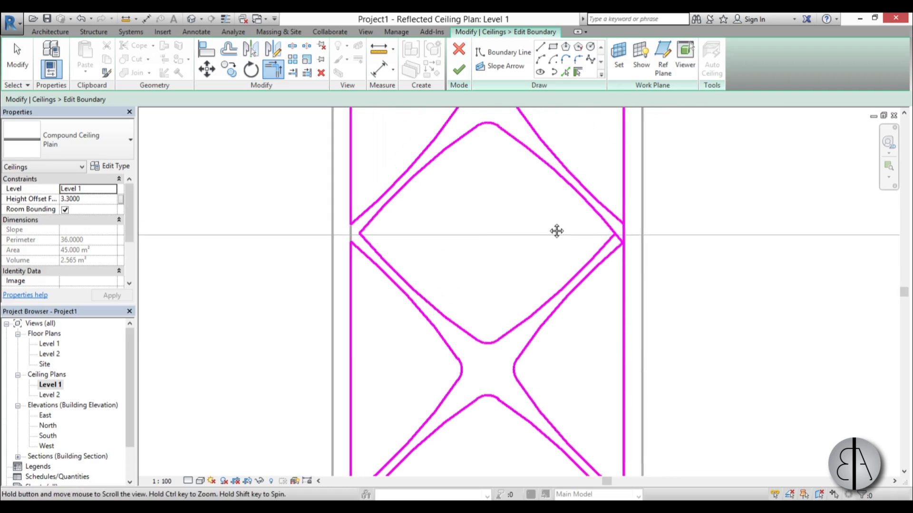
{"action": "scroll", "coordinate": [604, 252], "scroll_direction": "up", "scroll_amount": 2}
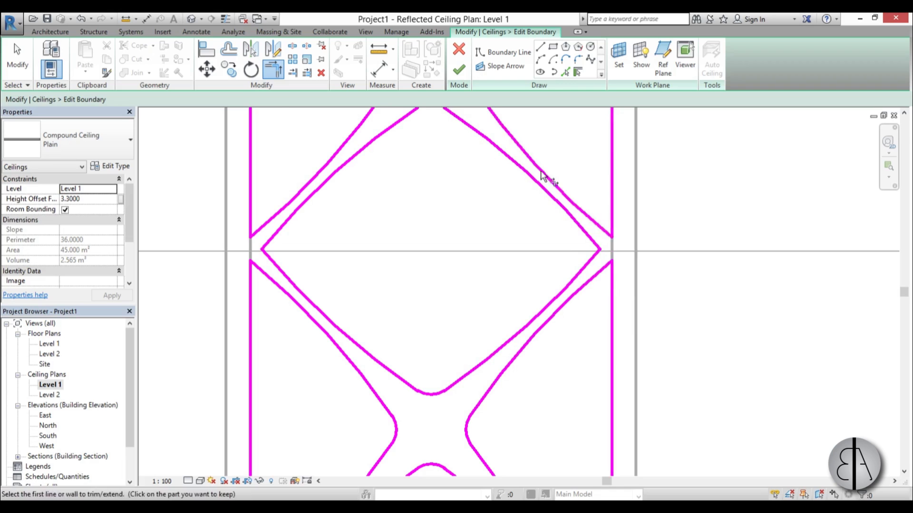
{"action": "scroll", "coordinate": [521, 163], "scroll_direction": "down", "scroll_amount": 2}
{"action": "scroll", "coordinate": [359, 203], "scroll_direction": "up", "scroll_amount": 1}
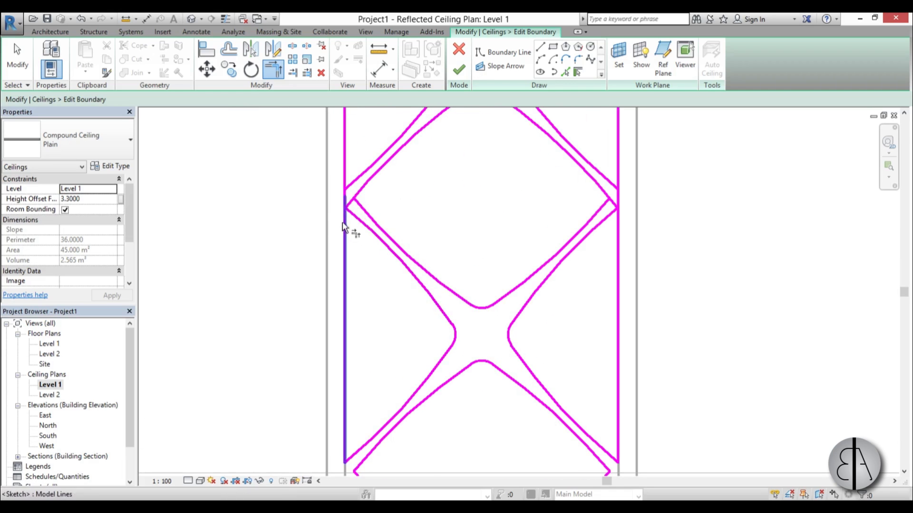
{"action": "key", "text": "z"}
{"action": "key", "text": "f"}
{"action": "key", "text": "t"}
{"action": "key", "text": "r"}
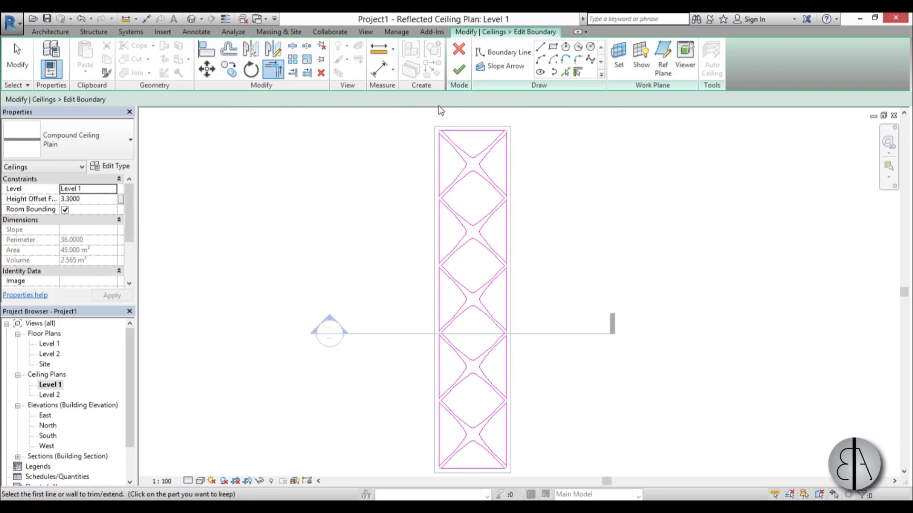
- Finish the ceiling sketch and select the new diamond-pattern ceiling
{"action": "left_click", "coordinate": [459, 71]}
{"action": "left_click", "coordinate": [513, 199]}
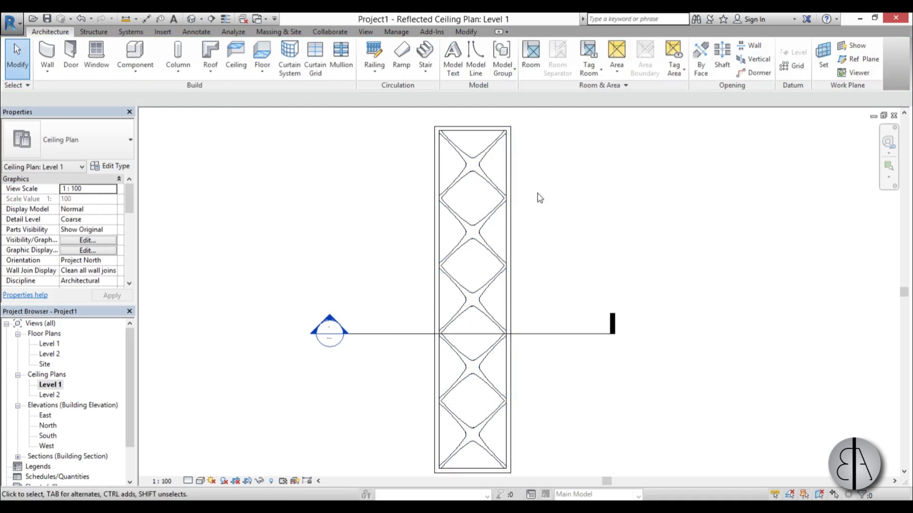
{"action": "left_click", "coordinate": [507, 138]}
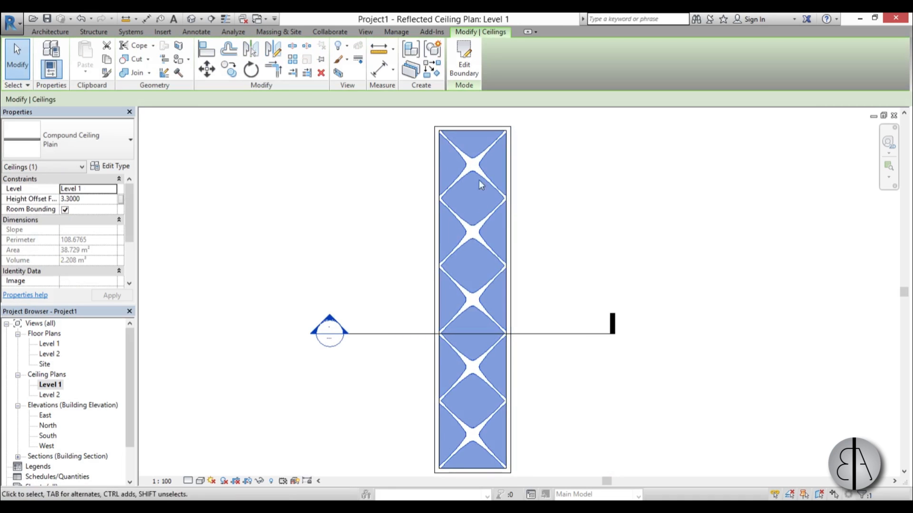
- Change the ceiling type's bottom layer material from Gypsum Wall Board to Wood
{"action": "left_click", "coordinate": [114, 166]}
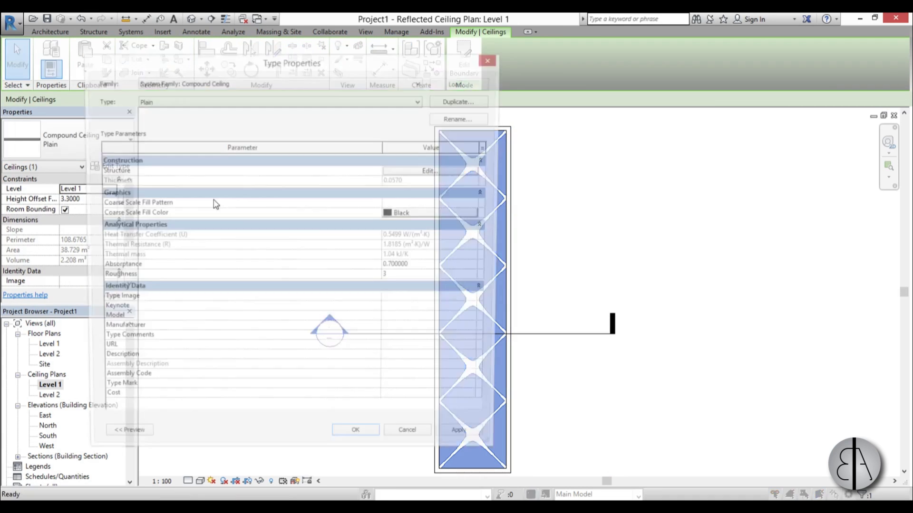
{"action": "left_click", "coordinate": [434, 170]}
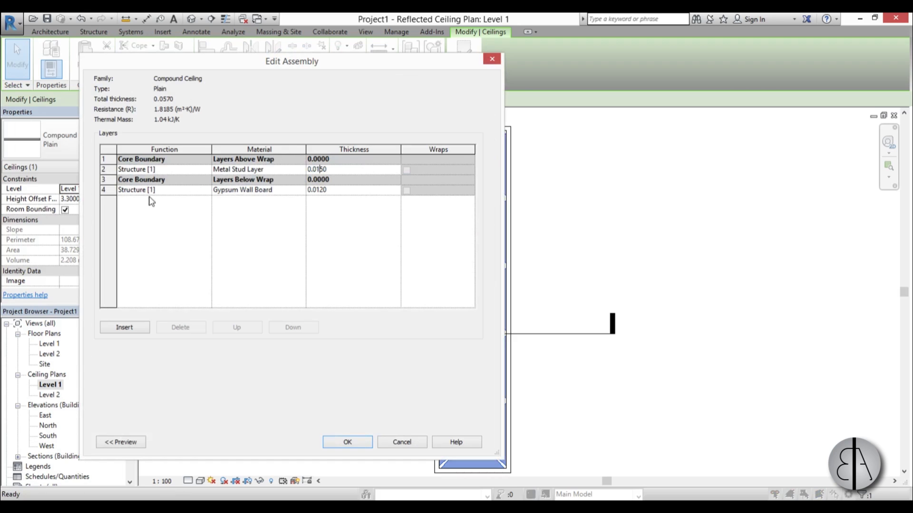
{"action": "double_click", "coordinate": [299, 191]}
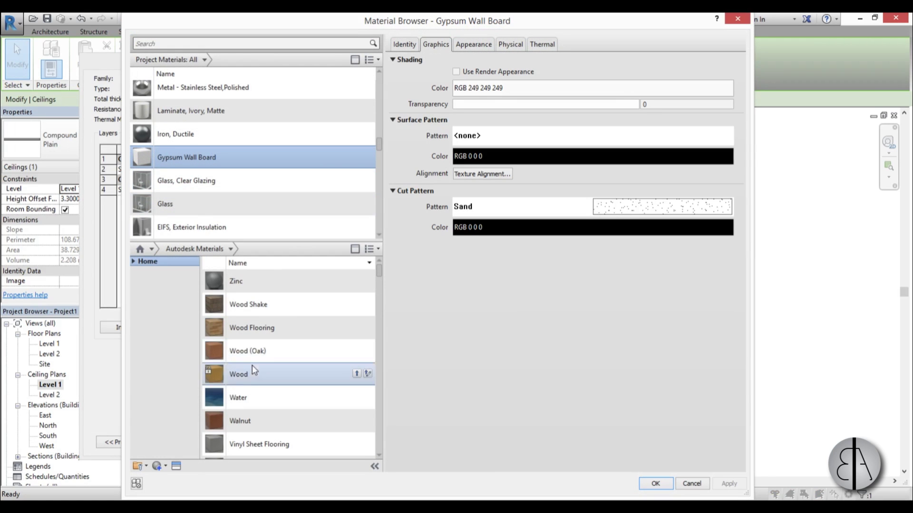
{"action": "left_click", "coordinate": [356, 374]}
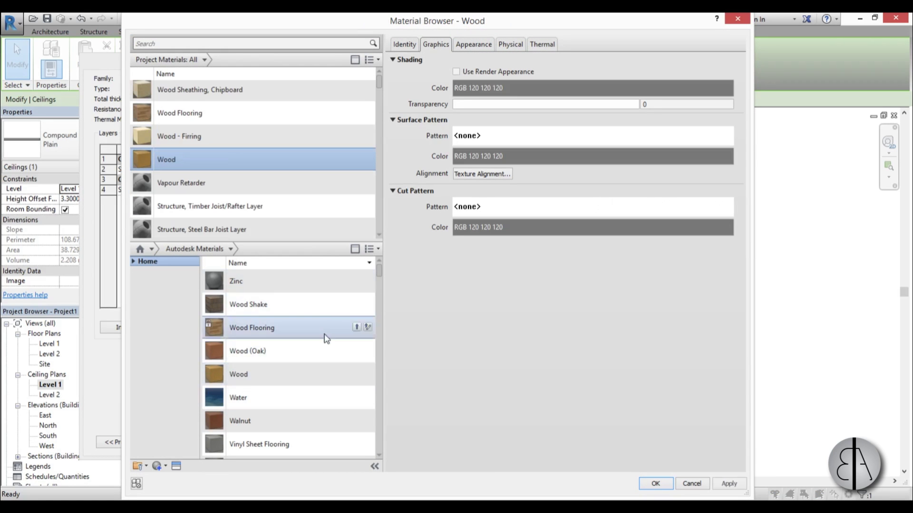
{"action": "left_click", "coordinate": [655, 484]}
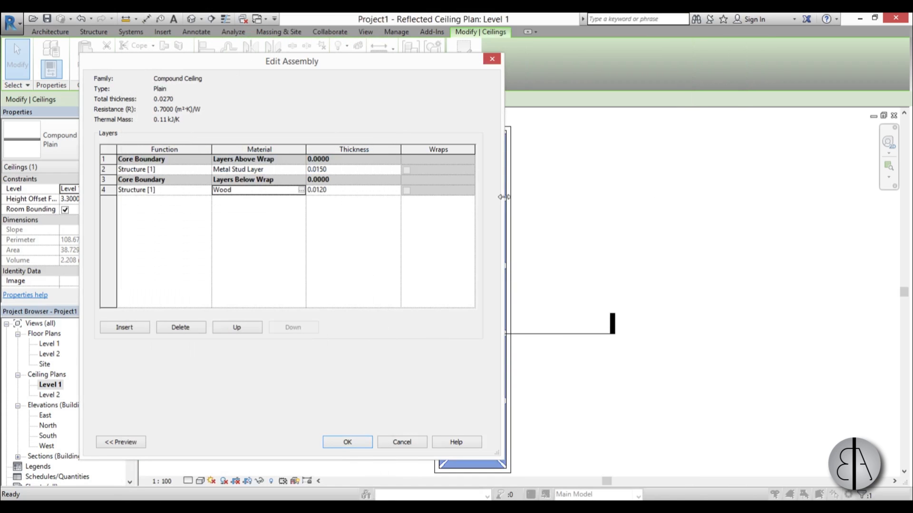
{"action": "left_click", "coordinate": [348, 443]}
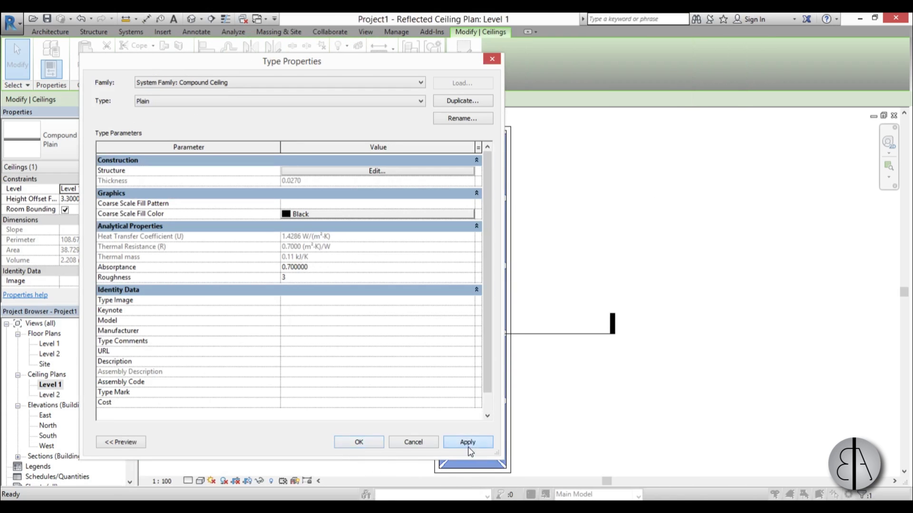
{"action": "left_click", "coordinate": [345, 445]}
- In Section 1, select the ceiling and inspect its type's Wood layer material
{"action": "double_click", "coordinate": [332, 324]}
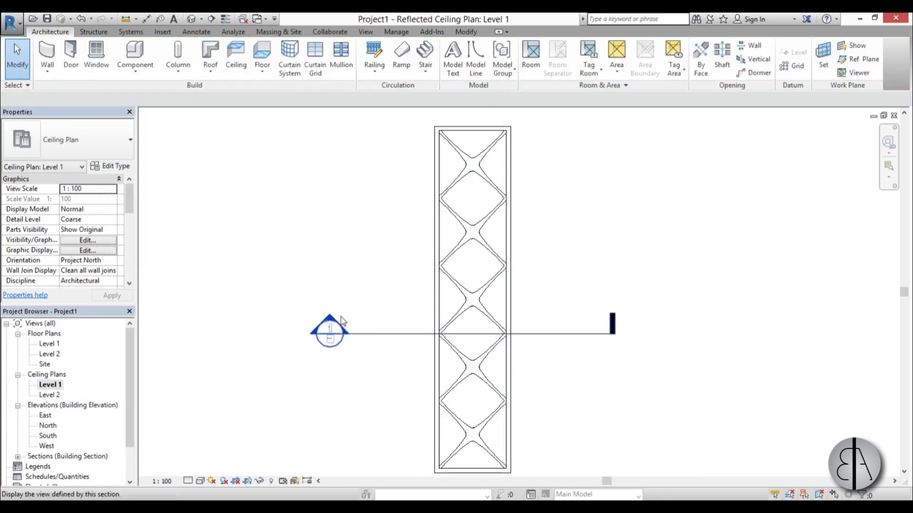
{"action": "scroll", "coordinate": [381, 214], "scroll_direction": "up", "scroll_amount": 3}
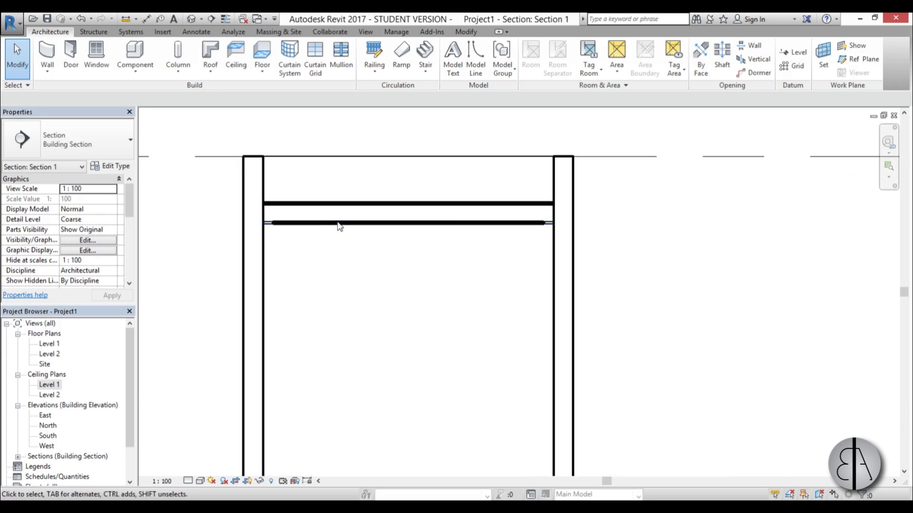
{"action": "left_click", "coordinate": [323, 202]}
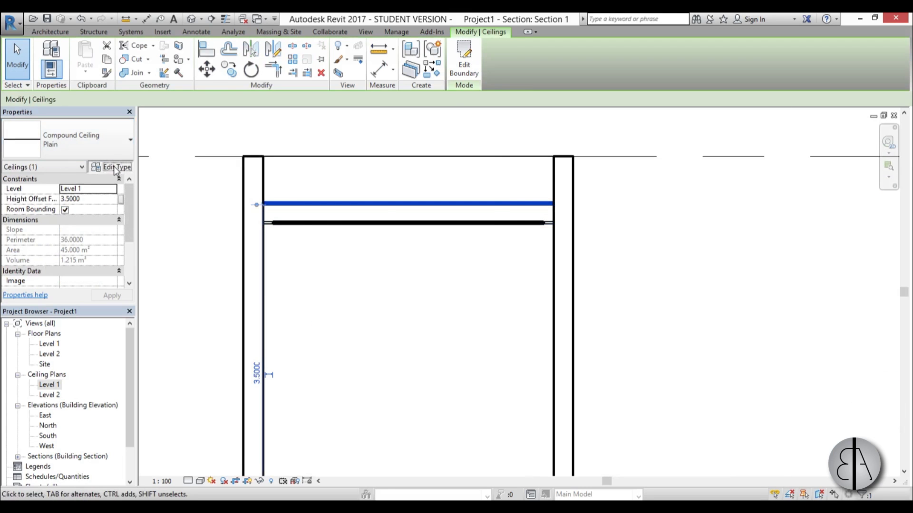
{"action": "left_click", "coordinate": [114, 168]}
{"action": "left_click", "coordinate": [433, 171]}
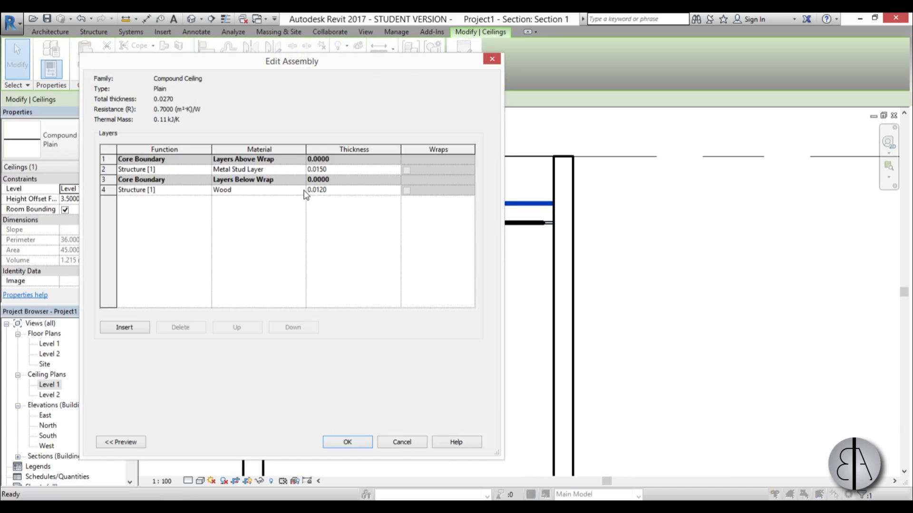
{"action": "left_click", "coordinate": [302, 190]}
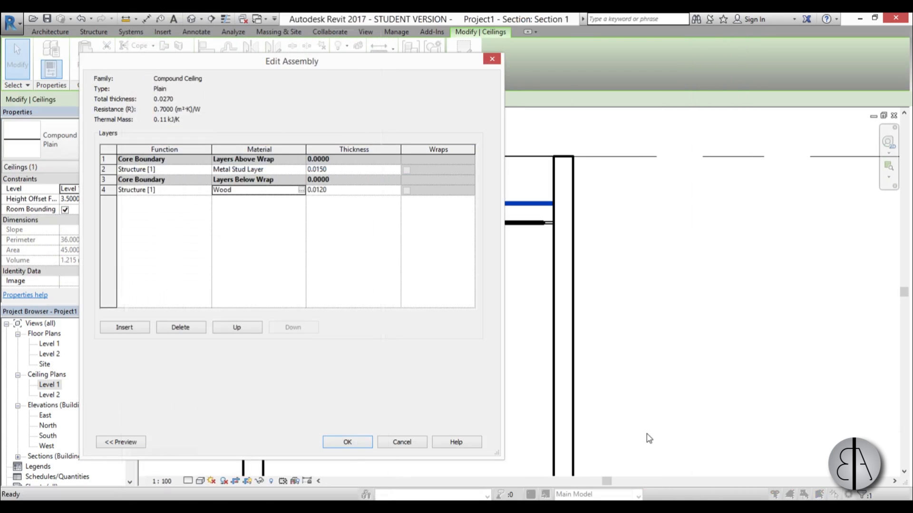
{"action": "key", "text": "Return"}
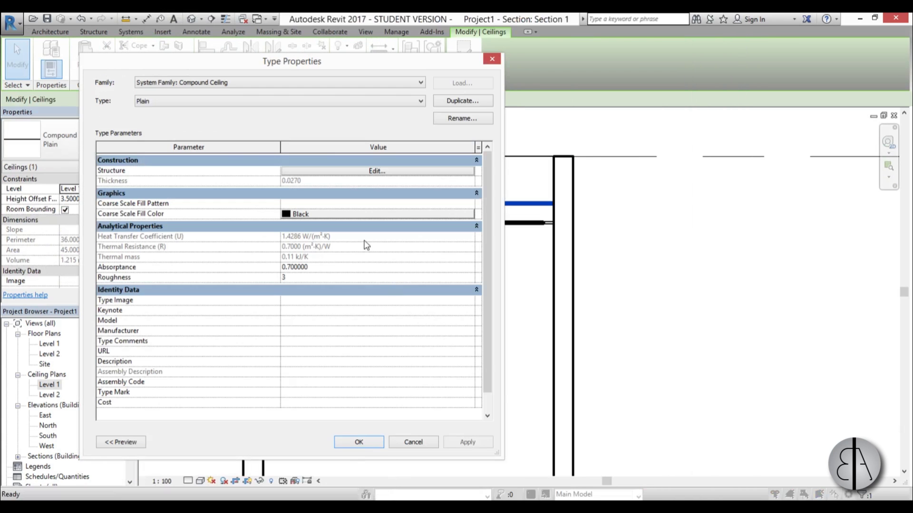
- Duplicate the ceiling type as Plain 2 and browse materials for its Wood layer
{"action": "left_click", "coordinate": [477, 102]}
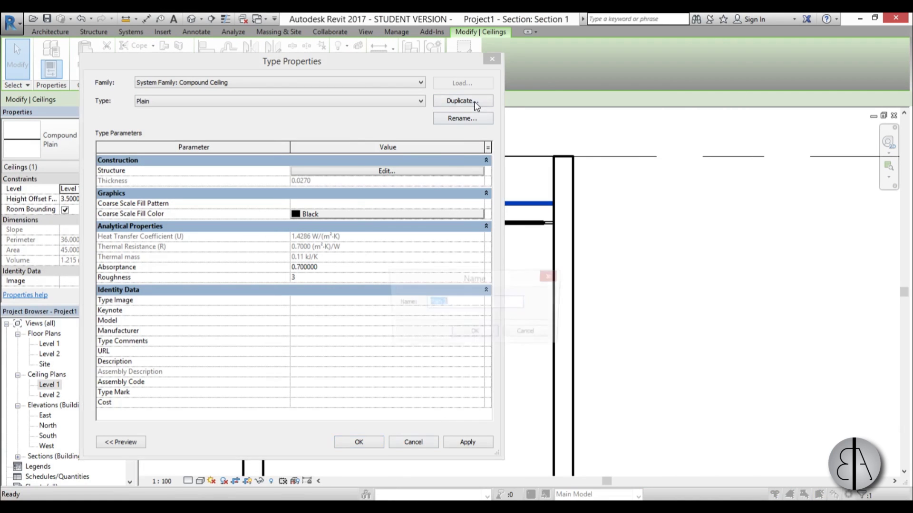
{"action": "left_click", "coordinate": [477, 334]}
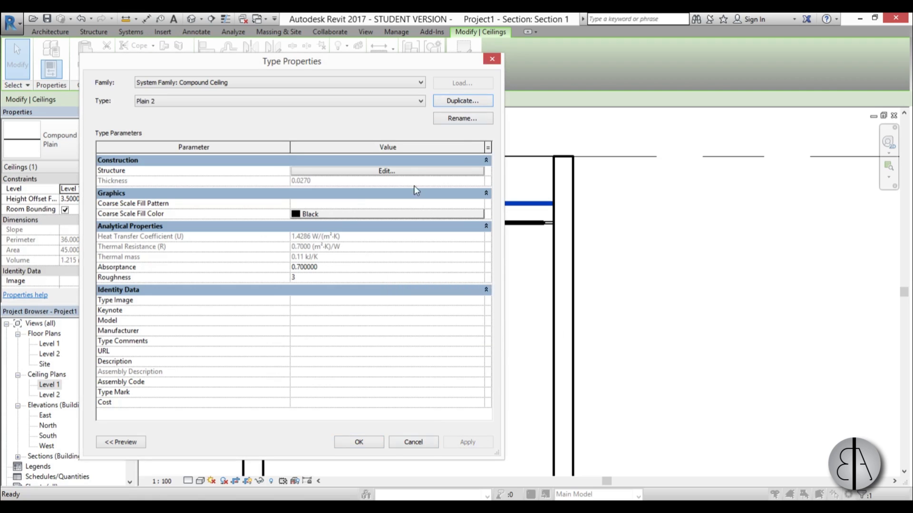
{"action": "left_click", "coordinate": [386, 172]}
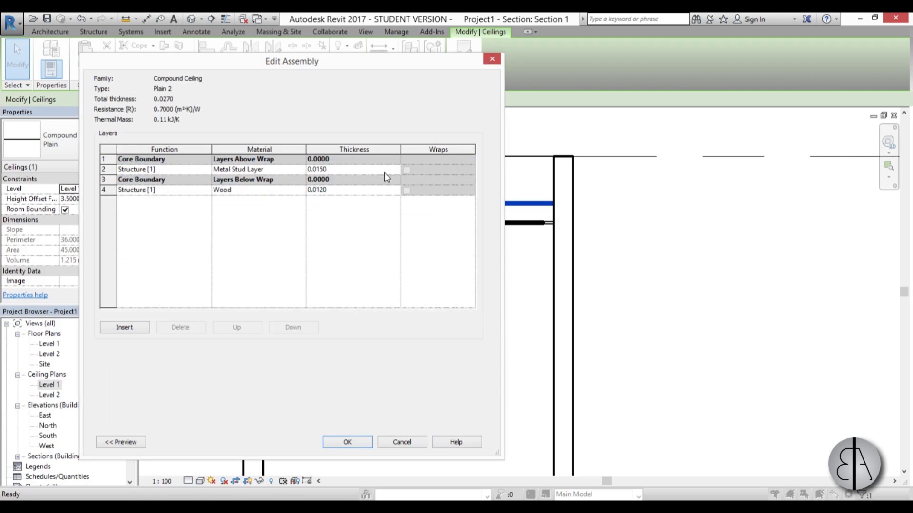
{"action": "left_click", "coordinate": [301, 190]}
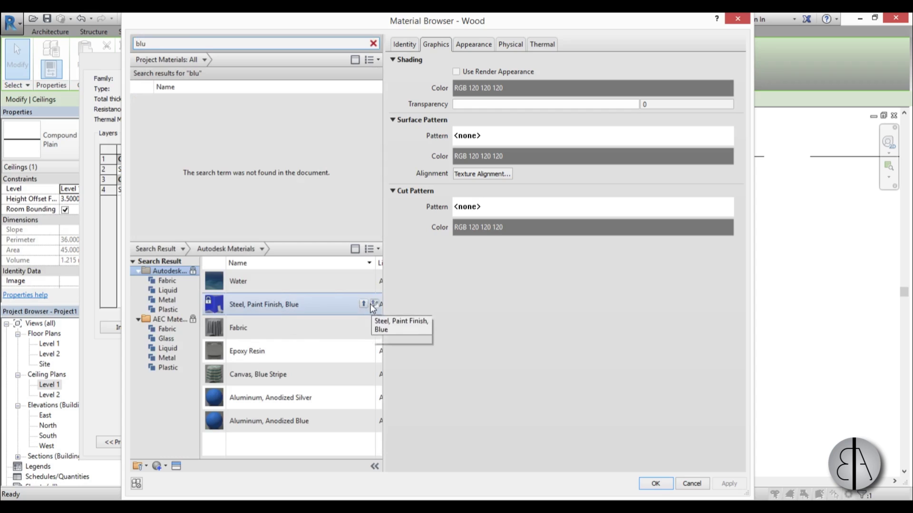
- Assign Steel, Paint Finish, Blue to the bottom layer with paint colour RGB 0 30 45
{"action": "left_click", "coordinate": [364, 304]}
{"action": "left_click", "coordinate": [462, 47]}
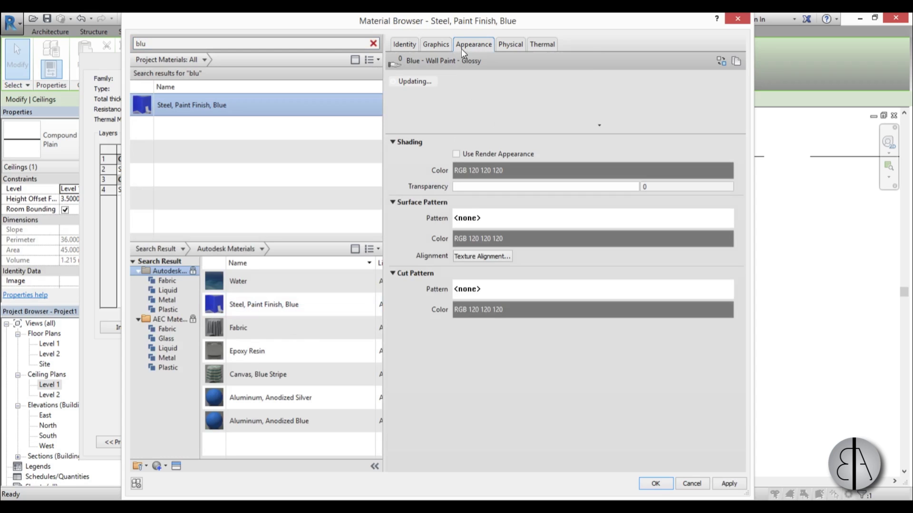
{"action": "left_click", "coordinate": [569, 167]}
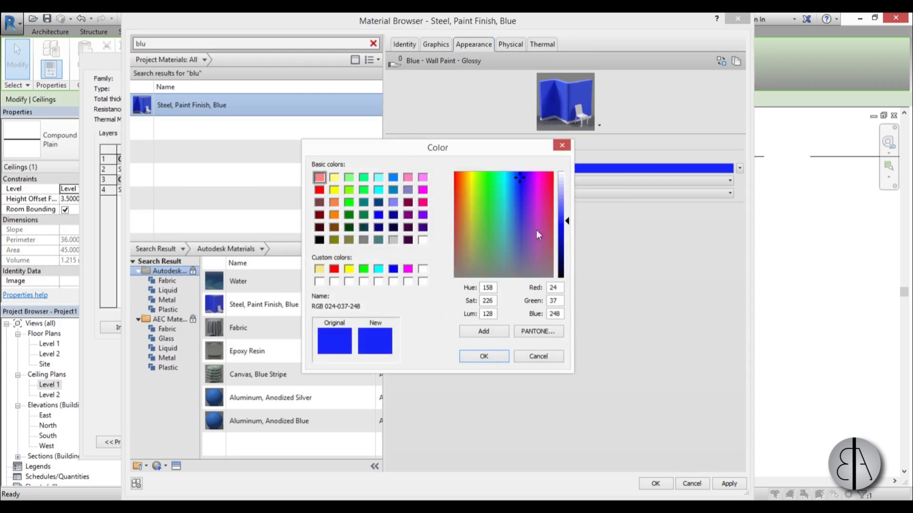
{"action": "left_click", "coordinate": [393, 190]}
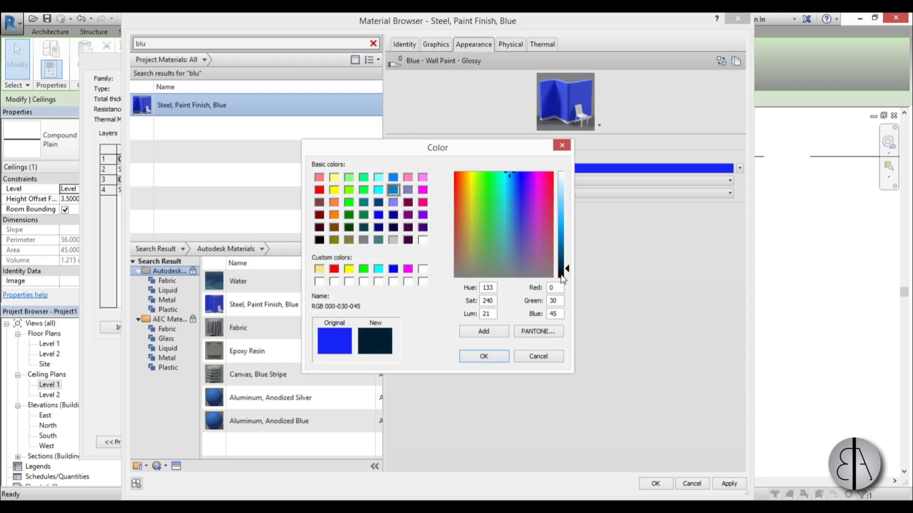
{"action": "left_click", "coordinate": [479, 360]}
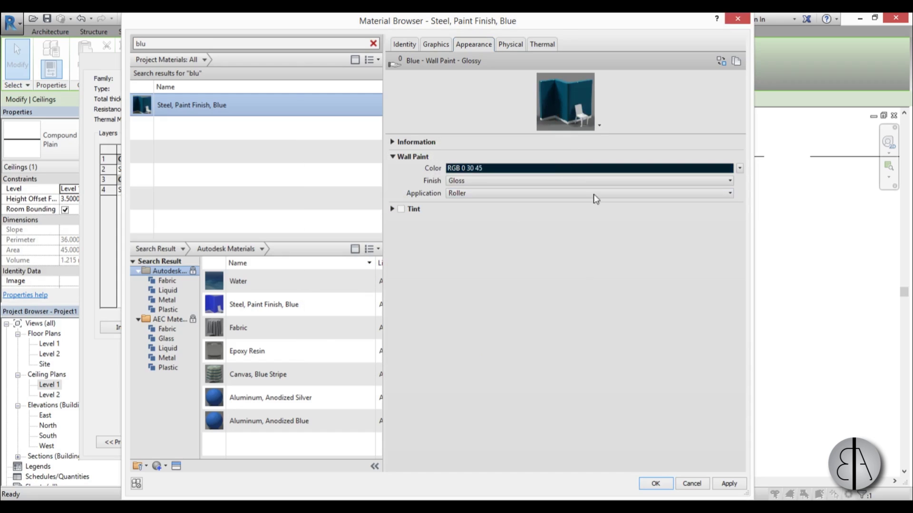
{"action": "left_click", "coordinate": [729, 484]}
{"action": "left_click", "coordinate": [655, 483]}
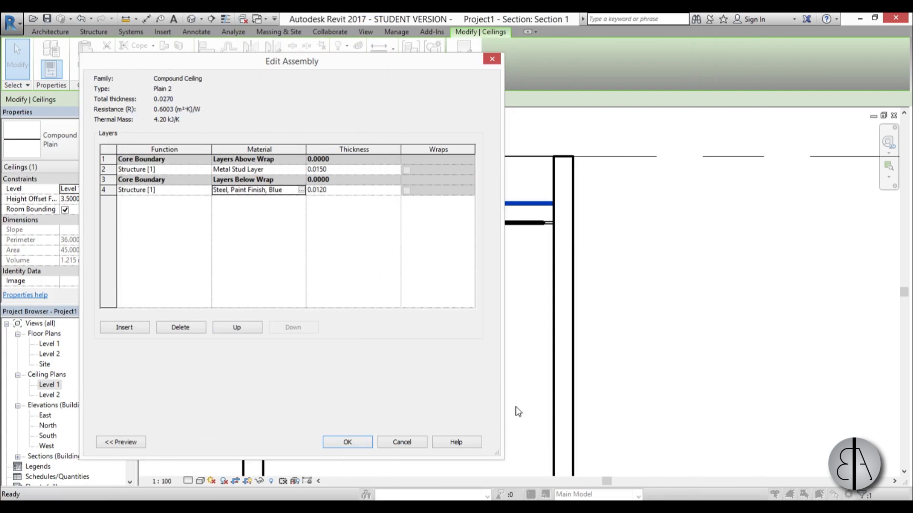
{"action": "left_click", "coordinate": [352, 443]}
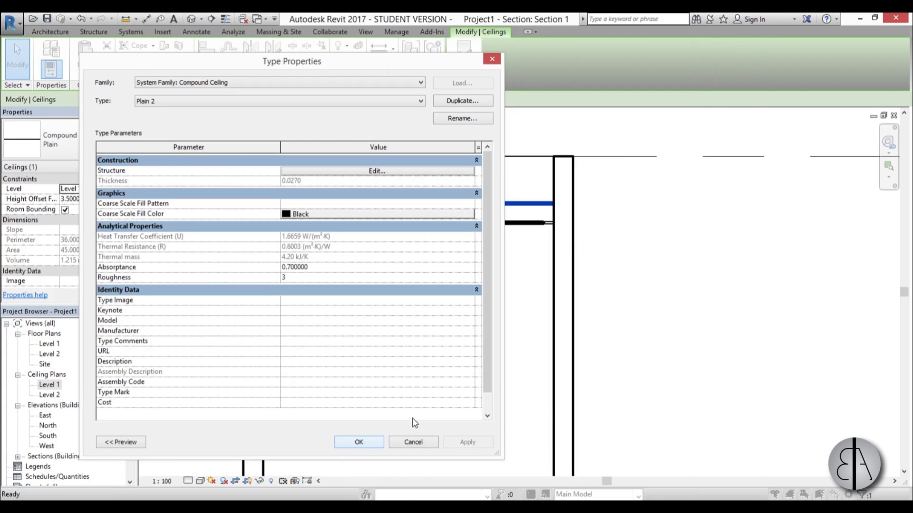
- Confirm the Plain 2 type properties and open the Level 1 ceiling plan
{"action": "left_click", "coordinate": [358, 442]}
{"action": "key", "text": "Escape"}
{"action": "scroll", "coordinate": [416, 241], "scroll_direction": "down", "scroll_amount": 2}
{"action": "scroll", "coordinate": [403, 214], "scroll_direction": "up", "scroll_amount": 4}
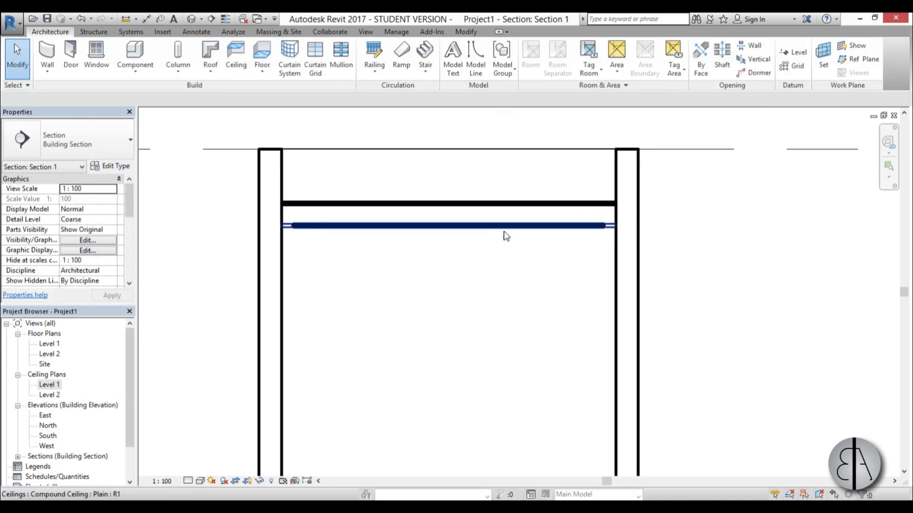
{"action": "scroll", "coordinate": [497, 245], "scroll_direction": "down", "scroll_amount": 4}
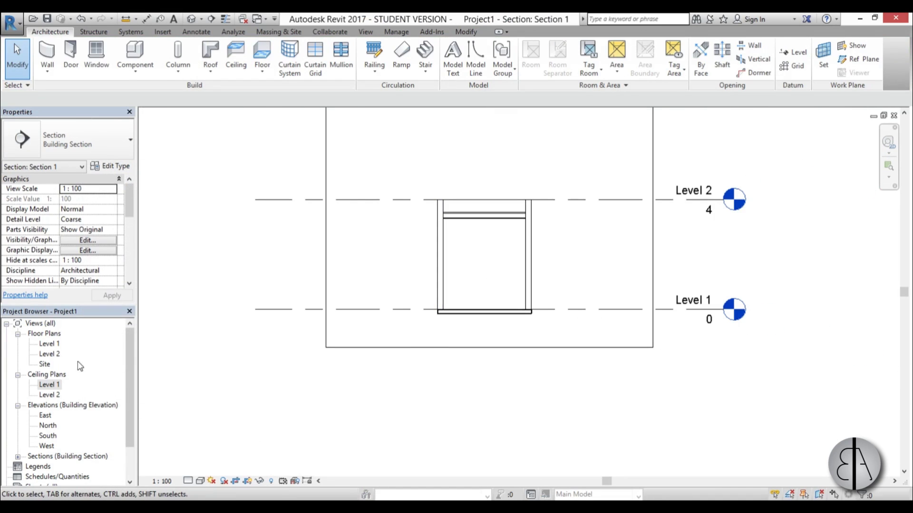
{"action": "double_click", "coordinate": [50, 385]}
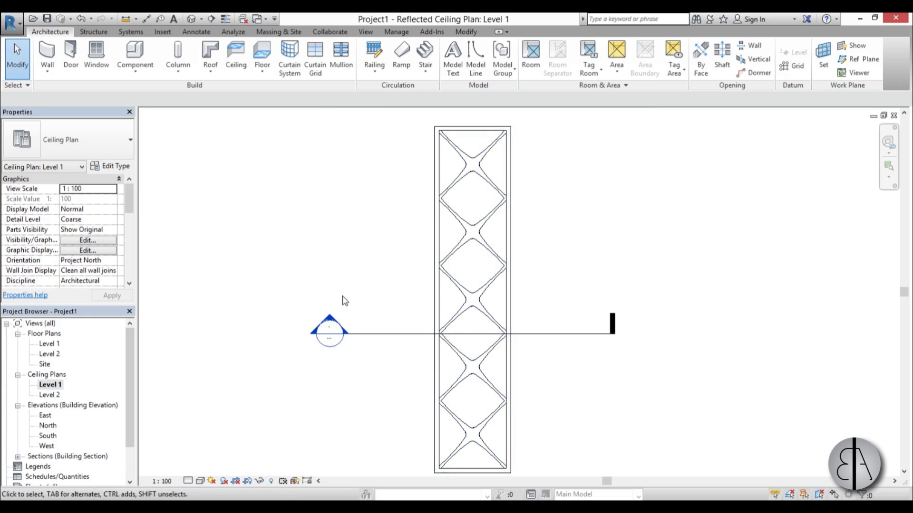
- Load the LUNA CDP light fixture family from the desktop into the project
{"action": "middle_click_drag", "start_coordinate": [350, 304], "coordinate": [356, 297]}
{"action": "double_click", "coordinate": [335, 21]}
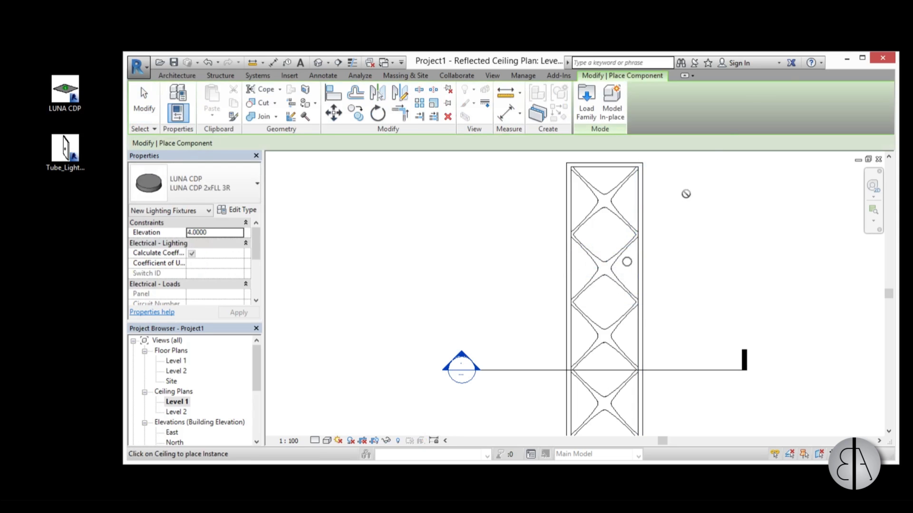
{"action": "left_click", "coordinate": [862, 58]}
{"action": "scroll", "coordinate": [480, 150], "scroll_direction": "up", "scroll_amount": 5}
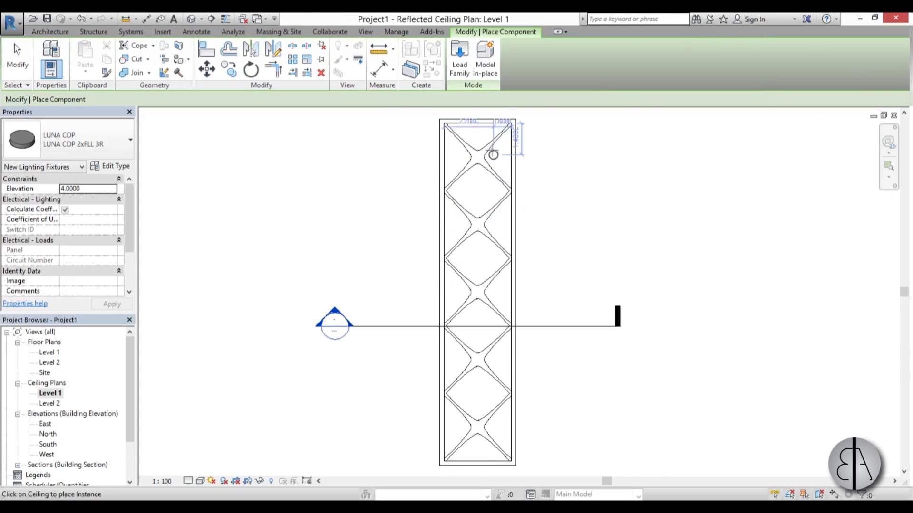
{"action": "scroll", "coordinate": [468, 161], "scroll_direction": "up", "scroll_amount": 2}
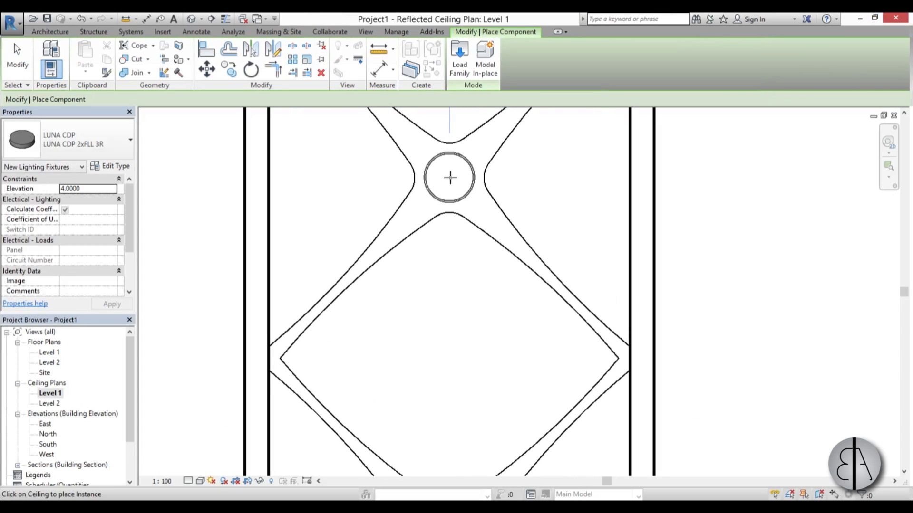
- Place a LUNA CDP 2xFLL 3R fixture at the top diamond crossing of the ceiling, then select it
{"action": "left_click", "coordinate": [449, 177]}
{"action": "key", "text": "Escape"}
{"action": "key", "text": "Escape"}
{"action": "left_click", "coordinate": [439, 178]}
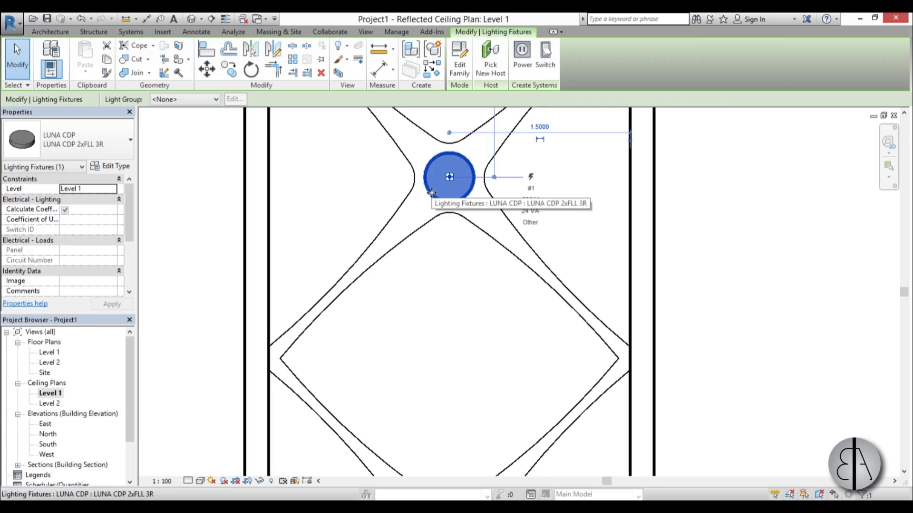
{"action": "scroll", "coordinate": [418, 228], "scroll_direction": "down", "scroll_amount": 3}
{"action": "scroll", "coordinate": [422, 210], "scroll_direction": "up", "scroll_amount": 3}
{"action": "scroll", "coordinate": [422, 211], "scroll_direction": "up", "scroll_amount": 2}
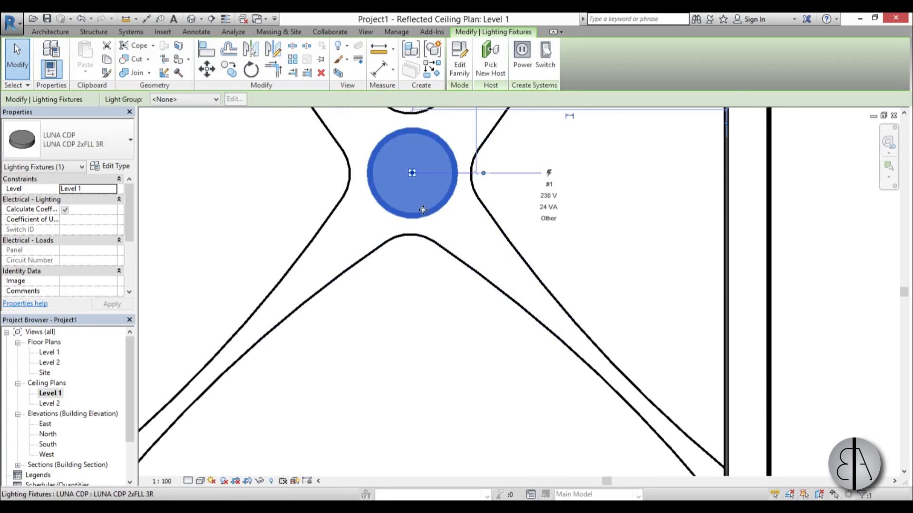
{"action": "scroll", "coordinate": [428, 223], "scroll_direction": "down", "scroll_amount": 5}
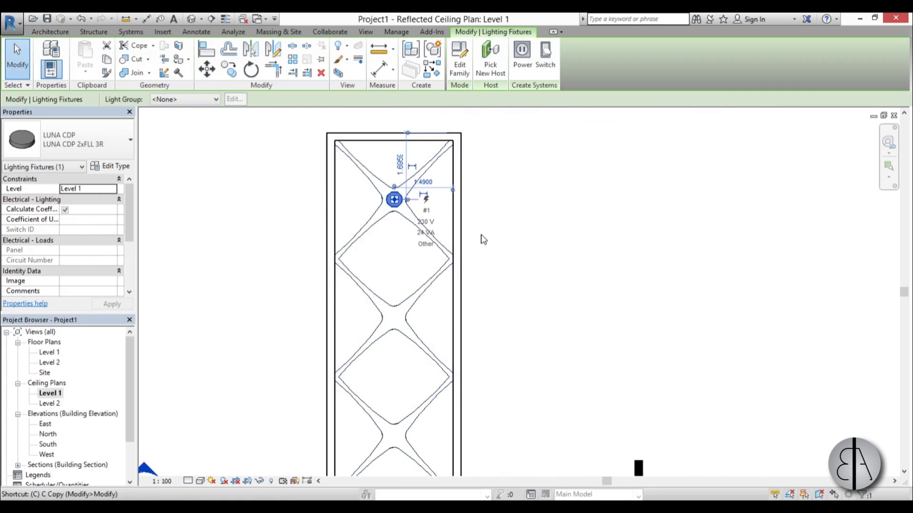
- Start copying the selected fixture, using its centre as the base point
{"action": "key", "text": "m"}
{"action": "key", "text": "v"}
{"action": "left_click", "coordinate": [503, 190]}
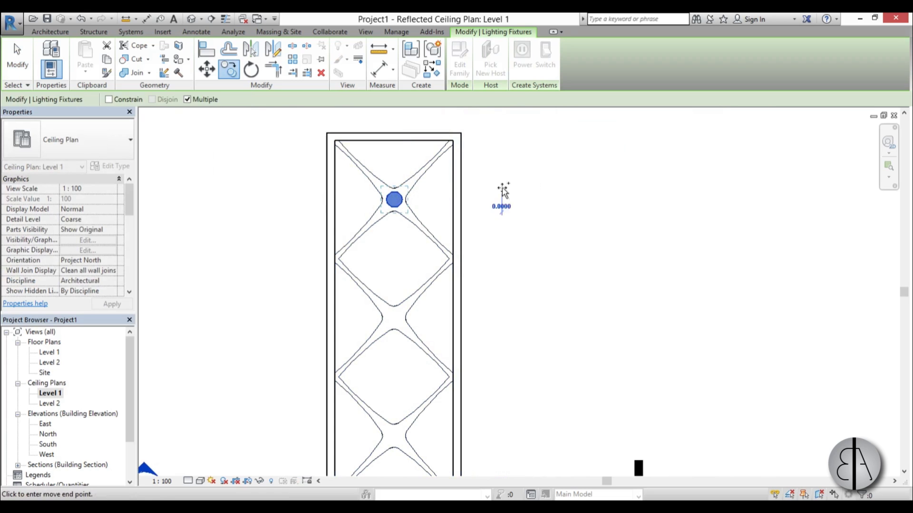
{"action": "scroll", "coordinate": [498, 258], "scroll_direction": "down", "scroll_amount": 3}
{"action": "middle_click_drag", "start_coordinate": [499, 258], "coordinate": [503, 171]}
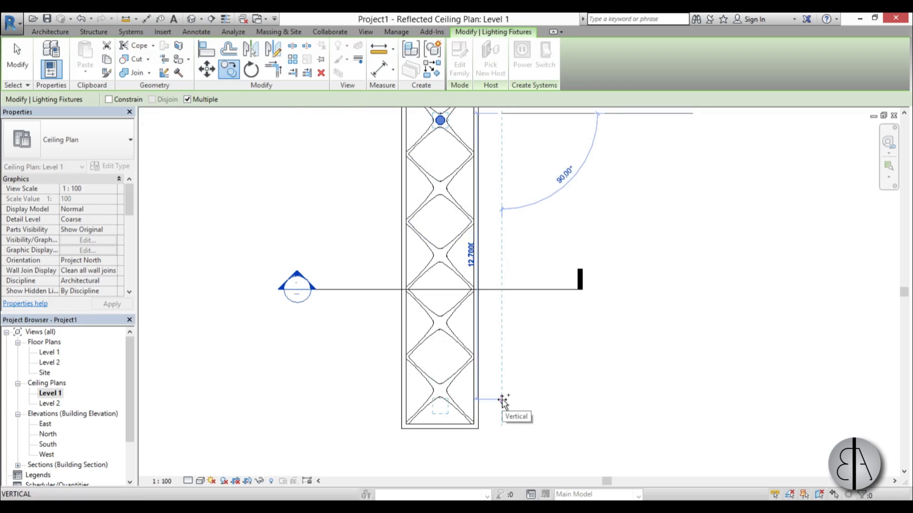
- Place four fixture copies at 3 m intervals down the hallway's diamond crossings
{"action": "type", "text": "3"}
{"action": "key", "text": "Return"}
{"action": "type", "text": "3"}
{"action": "key", "text": "Return"}
{"action": "type", "text": "3"}
{"action": "key", "text": "Return"}
{"action": "type", "text": "3"}
{"action": "key", "text": "Return"}
{"action": "key", "text": "Escape"}
{"action": "key", "text": "Escape"}
{"action": "middle_click_drag", "start_coordinate": [443, 281], "coordinate": [438, 301]}
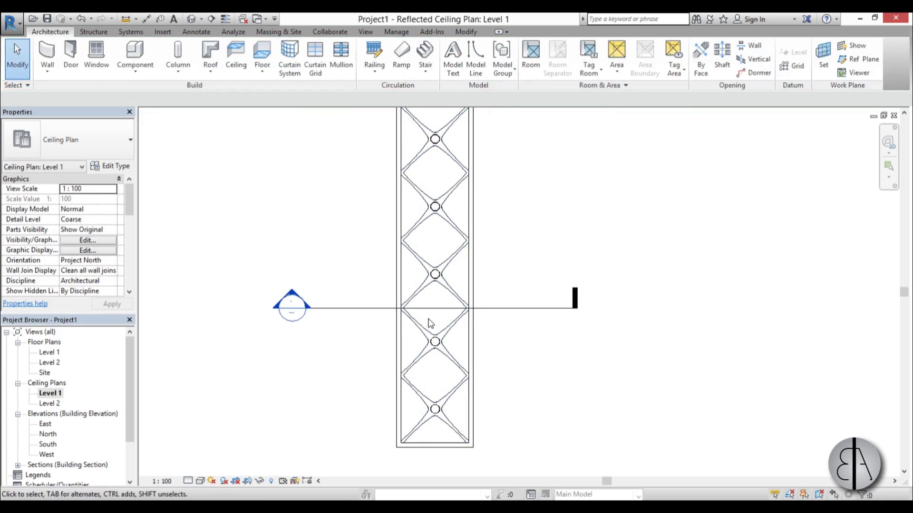
- Open the Level 1 floor plan and load the Tube_Light_Wall_Based family from the desktop
{"action": "double_click", "coordinate": [42, 352]}
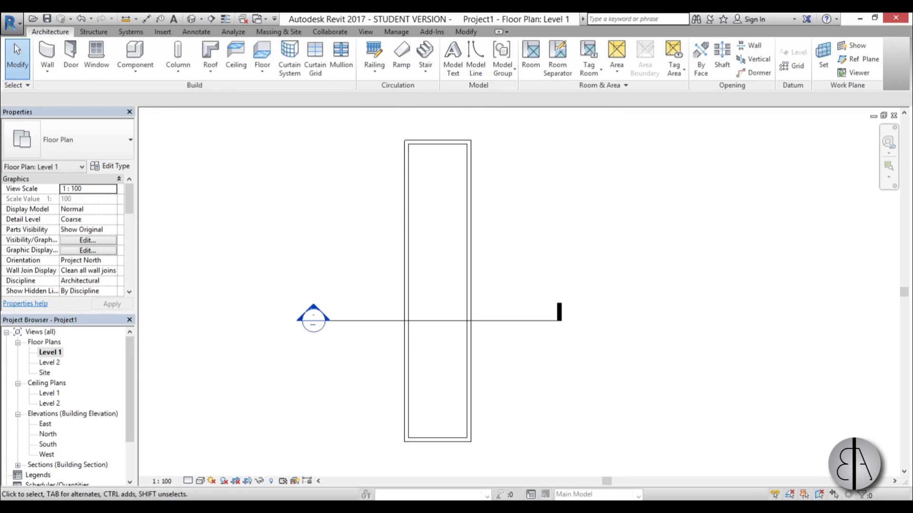
{"action": "double_click", "coordinate": [470, 19]}
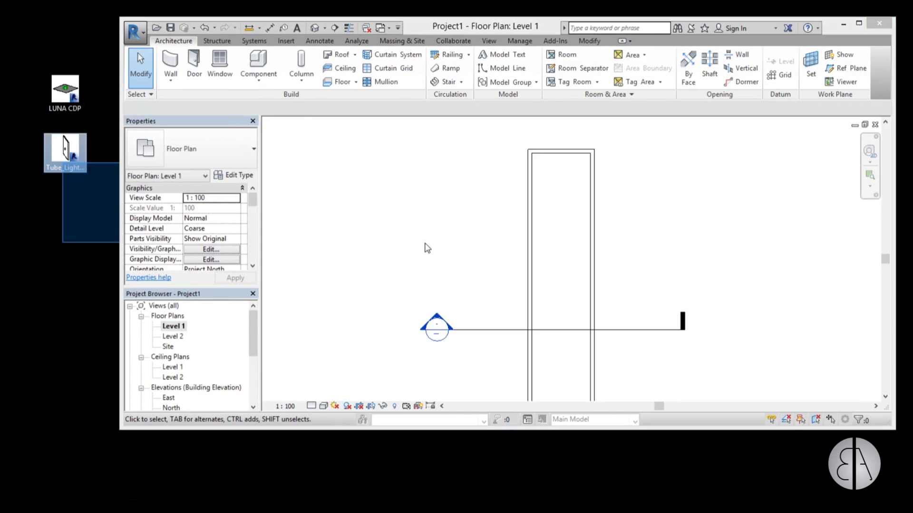
{"action": "left_click", "coordinate": [58, 151]}
{"action": "left_click_drag", "start_coordinate": [58, 151], "coordinate": [436, 241]}
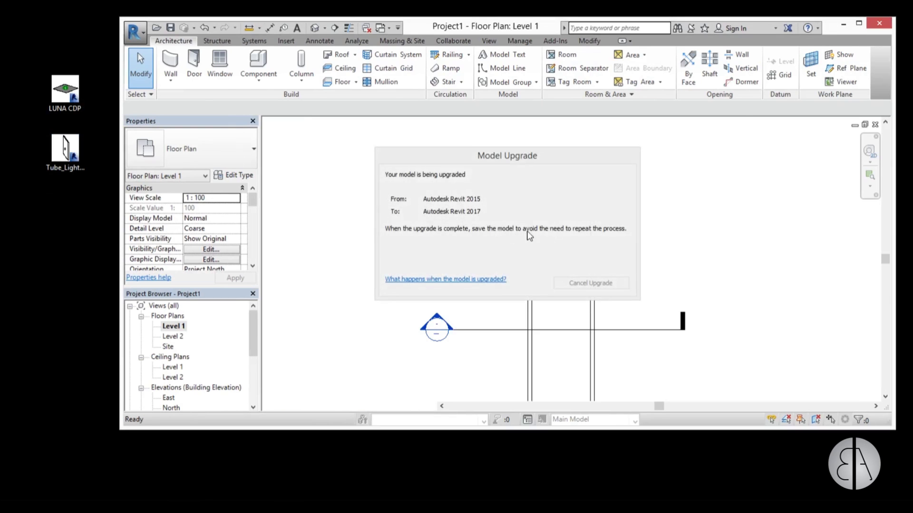
{"action": "left_click", "coordinate": [862, 24]}
{"action": "scroll", "coordinate": [394, 209], "scroll_direction": "up", "scroll_amount": 5}
- Mount a tube light on the hallway wall and fit the whole hallway plan in view
{"action": "left_click", "coordinate": [420, 212]}
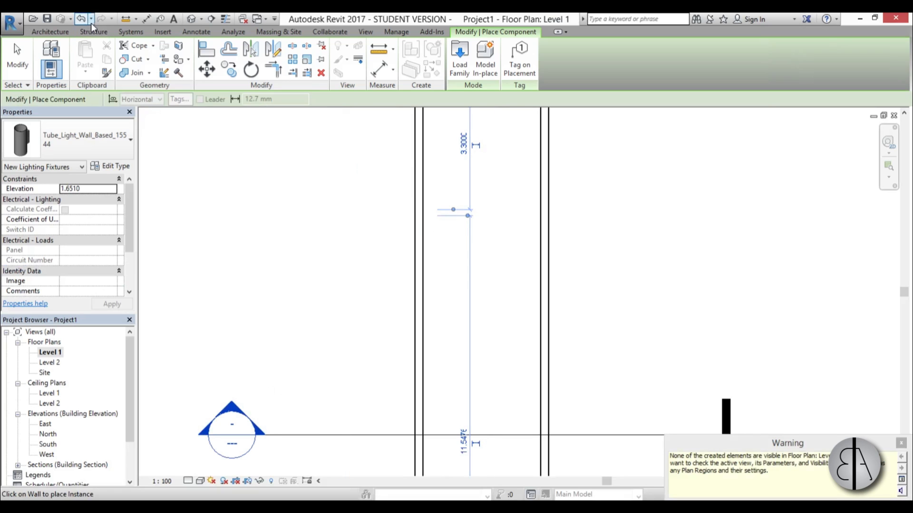
{"action": "key", "text": "Escape"}
{"action": "key", "text": "Escape"}
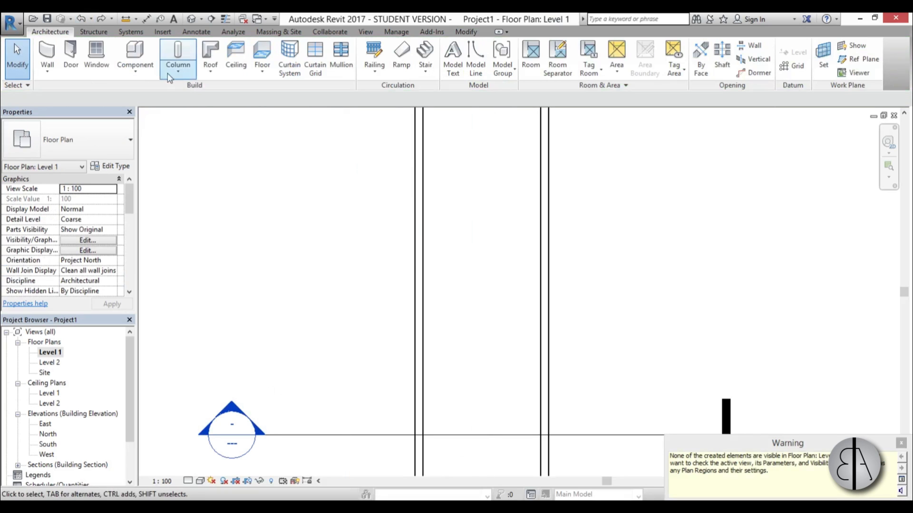
{"action": "left_click", "coordinate": [135, 52]}
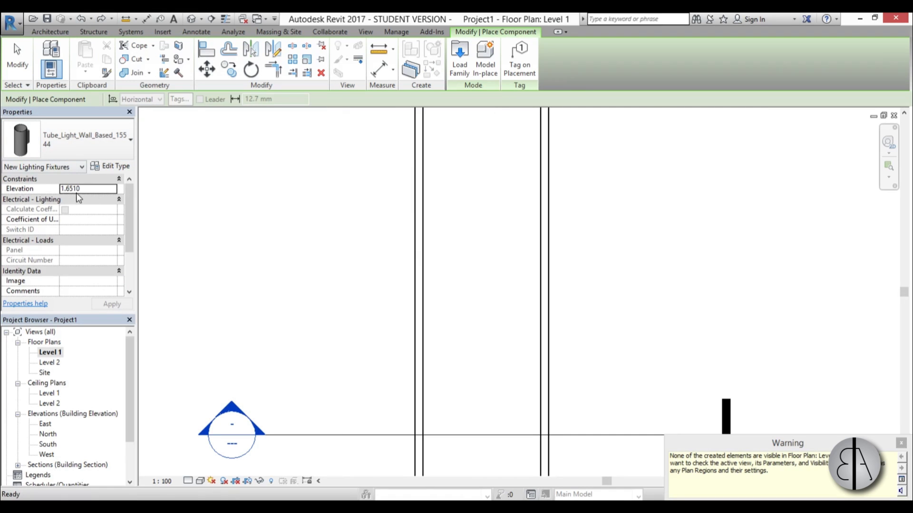
{"action": "key", "text": "Escape"}
{"action": "key", "text": "Escape"}
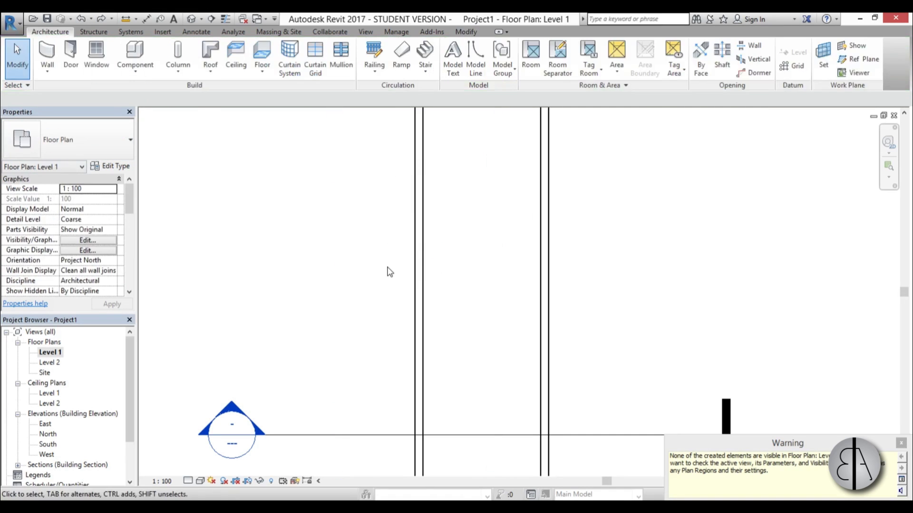
{"action": "scroll", "coordinate": [430, 309], "scroll_direction": "down", "scroll_amount": 3}
{"action": "middle_click_drag", "start_coordinate": [387, 261], "coordinate": [378, 206]}
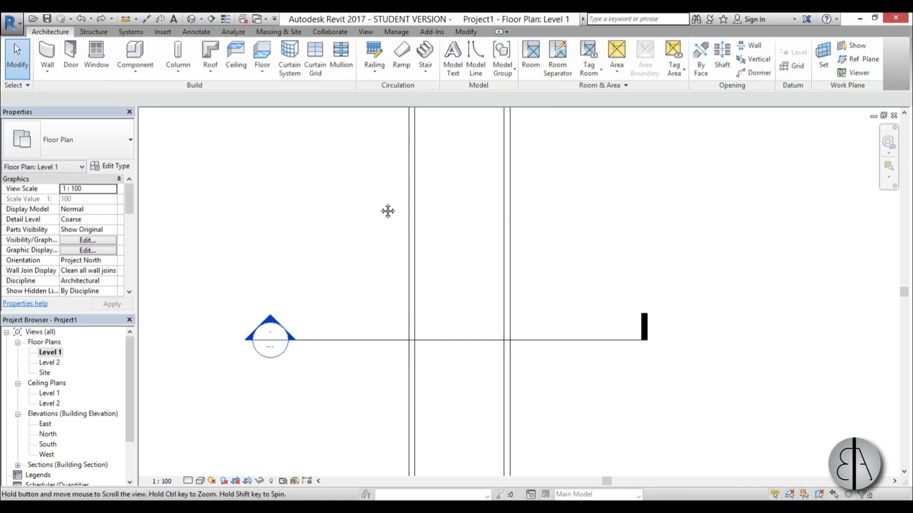
{"action": "scroll", "coordinate": [377, 246], "scroll_direction": "down", "scroll_amount": 2}
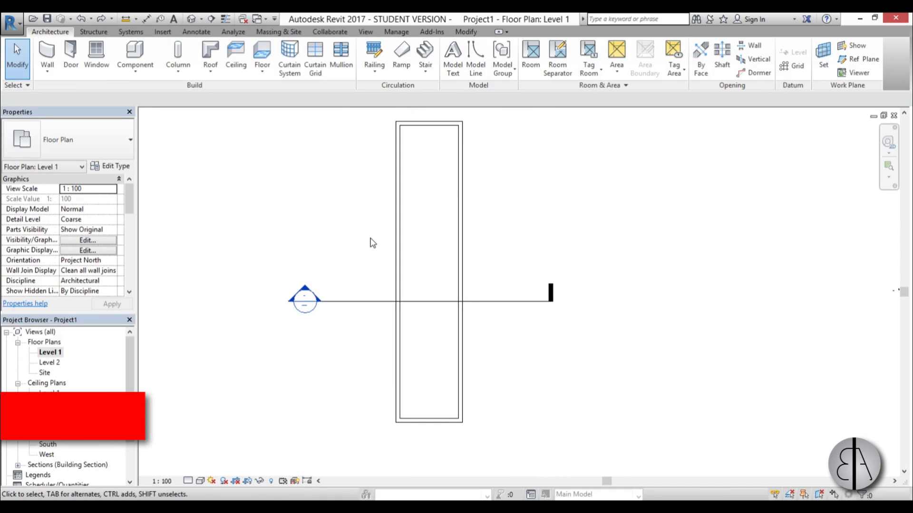
- Raise the floor plan's view range cut plane offset to 1.8 with VR
{"action": "key", "text": "v"}
{"action": "key", "text": "r"}
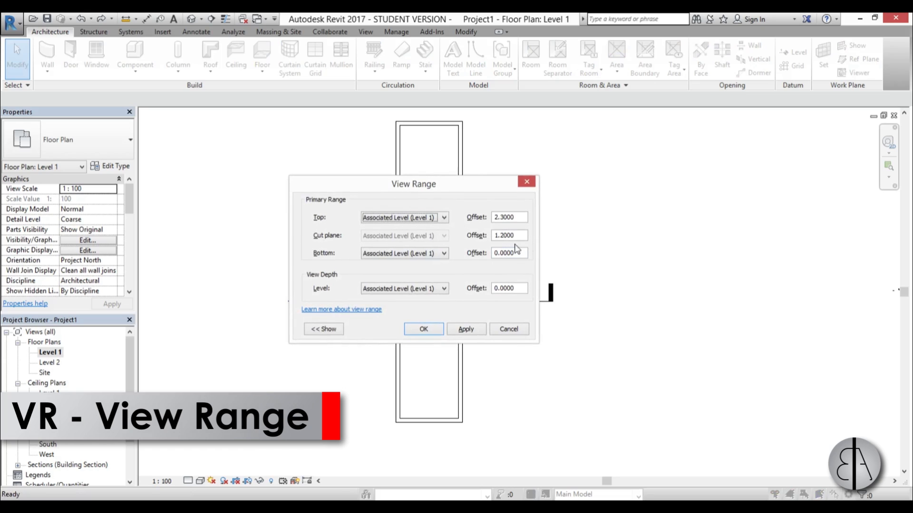
{"action": "key", "text": "Tab"}
{"action": "key", "text": "Tab"}
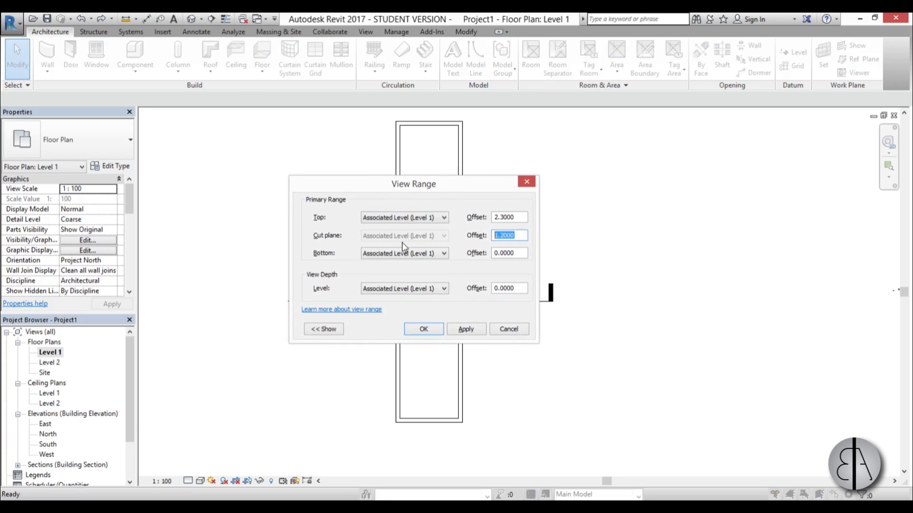
{"action": "type", "text": "1.8"}
{"action": "left_click", "coordinate": [424, 329]}
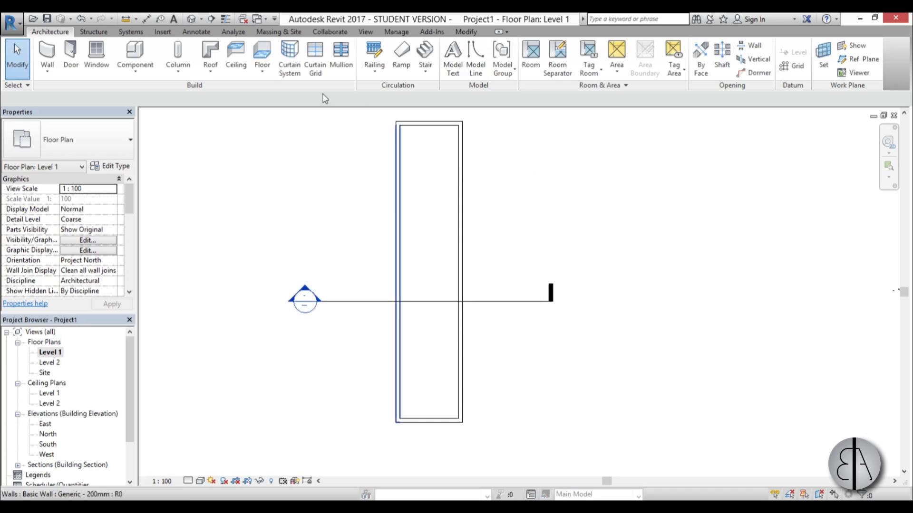
- Place a Tube_Light_Wall_Based light on the wall's inner face and select it
{"action": "left_click", "coordinate": [135, 55]}
{"action": "scroll", "coordinate": [420, 152], "scroll_direction": "up", "scroll_amount": 4}
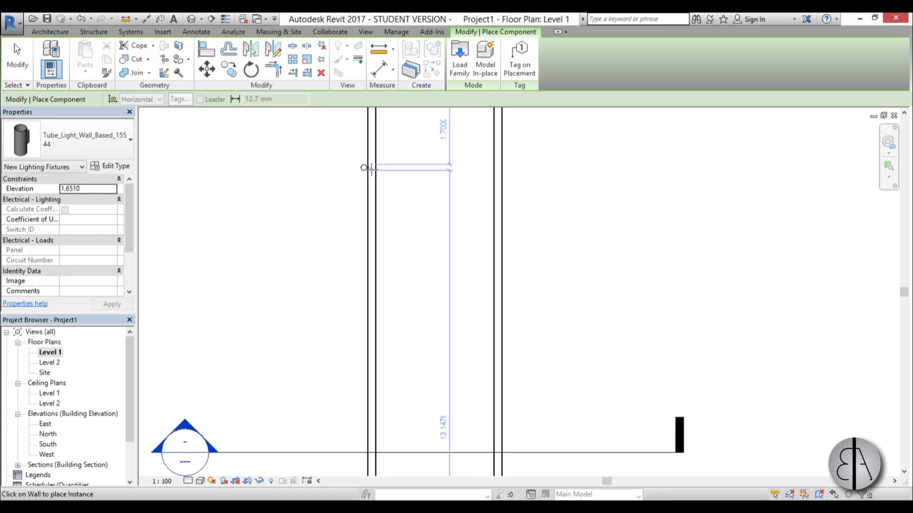
{"action": "left_click", "coordinate": [376, 220]}
{"action": "key", "text": "Escape"}
{"action": "key", "text": "Escape"}
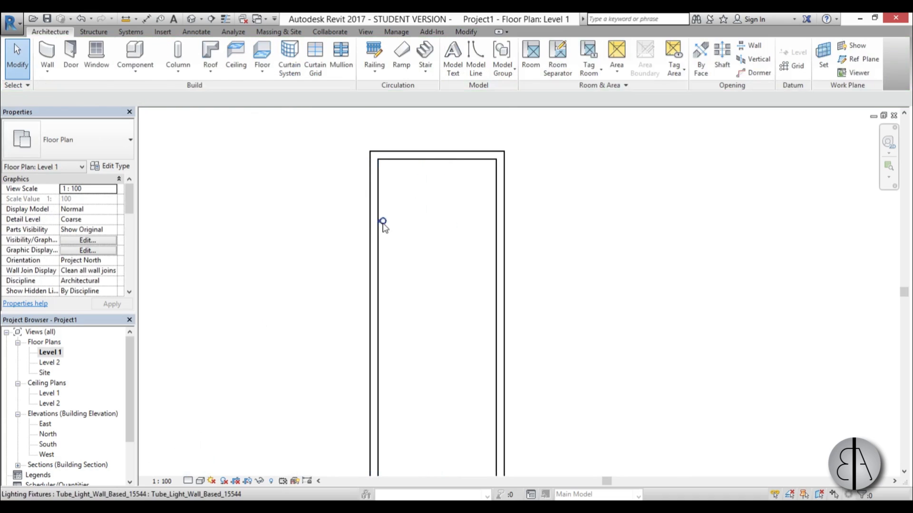
{"action": "left_click", "coordinate": [379, 221]}
{"action": "scroll", "coordinate": [431, 204], "scroll_direction": "down", "scroll_amount": 2}
- Copy the wall tube light 3 m further down the wall
{"action": "key", "text": "c"}
{"action": "key", "text": "o"}
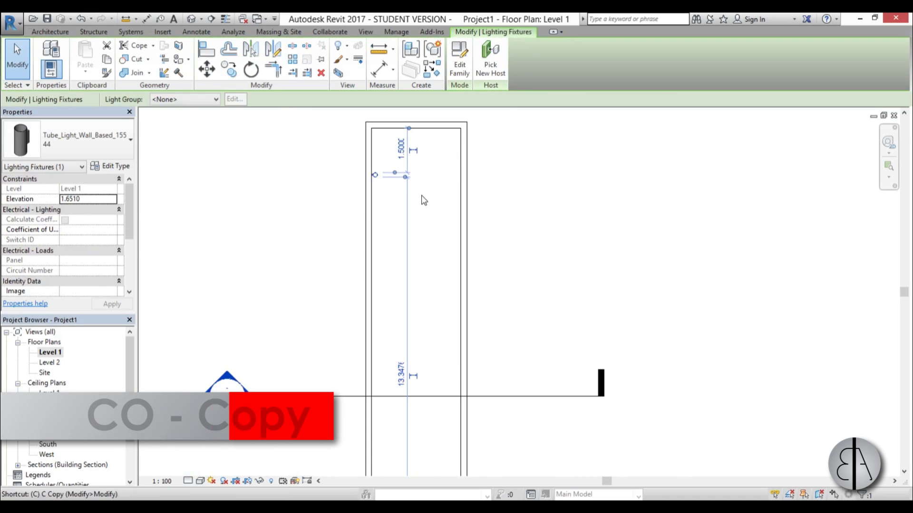
{"action": "scroll", "coordinate": [424, 198], "scroll_direction": "down", "scroll_amount": 2}
{"action": "left_click", "coordinate": [487, 201]}
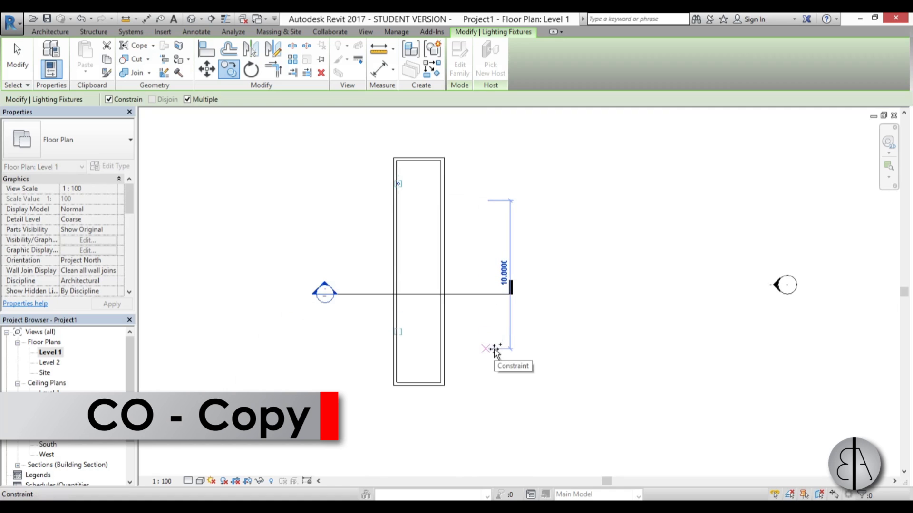
{"action": "type", "text": "3"}
{"action": "key", "text": "Return"}
{"action": "key", "text": "Escape"}
{"action": "key", "text": "Escape"}
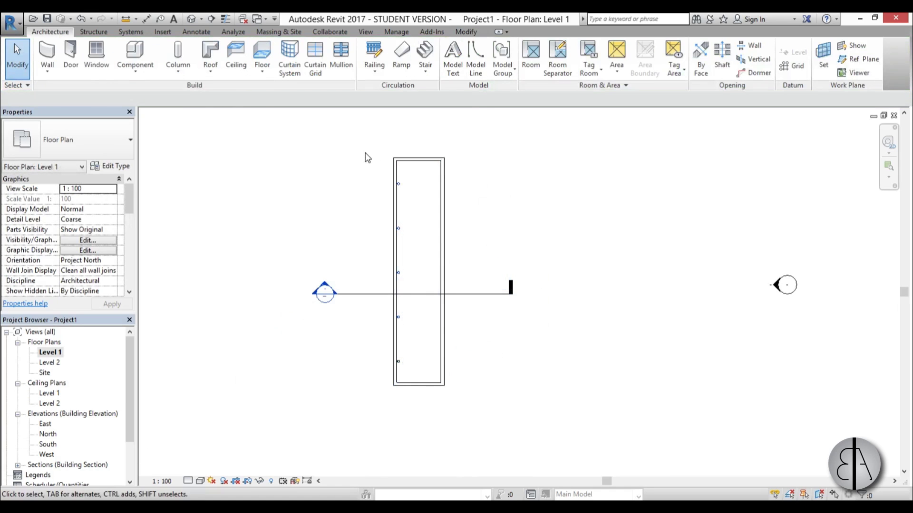
- Mirror the left wall's tube lights onto the opposite hallway wall
{"action": "left_click_drag", "start_coordinate": [371, 178], "coordinate": [428, 378]}
{"action": "key", "text": "d"}
{"action": "key", "text": "m"}
{"action": "left_click", "coordinate": [418, 385]}
{"action": "left_click", "coordinate": [419, 142]}
{"action": "key", "text": "Escape"}
{"action": "left_click", "coordinate": [201, 19]}
- Create a camera view with its eye at the hallway's bottom end, aimed up the hallway
{"action": "left_click", "coordinate": [215, 45]}
{"action": "left_click", "coordinate": [419, 379]}
{"action": "scroll", "coordinate": [419, 374], "scroll_direction": "down", "scroll_amount": 2}
{"action": "left_click", "coordinate": [418, 132]}
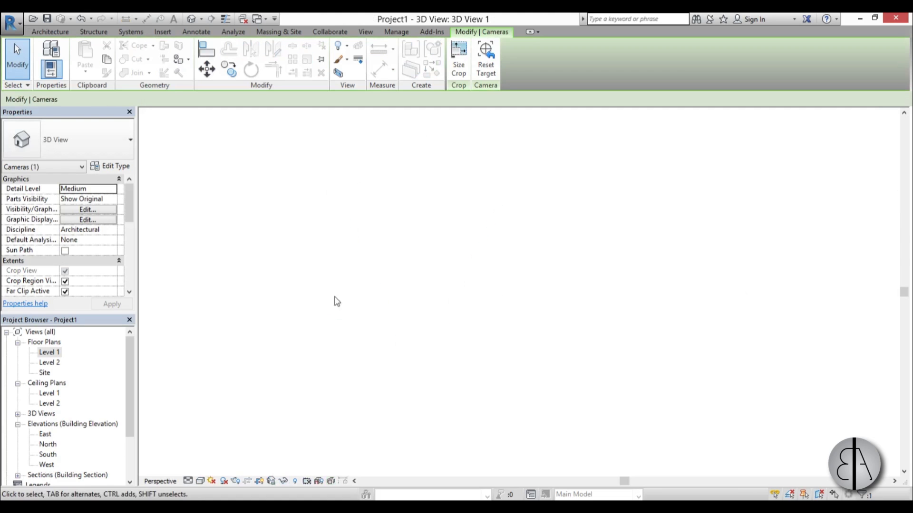
{"action": "scroll", "coordinate": [468, 227], "scroll_direction": "down", "scroll_amount": 1}
{"action": "scroll", "coordinate": [506, 264], "scroll_direction": "down", "scroll_amount": 1}
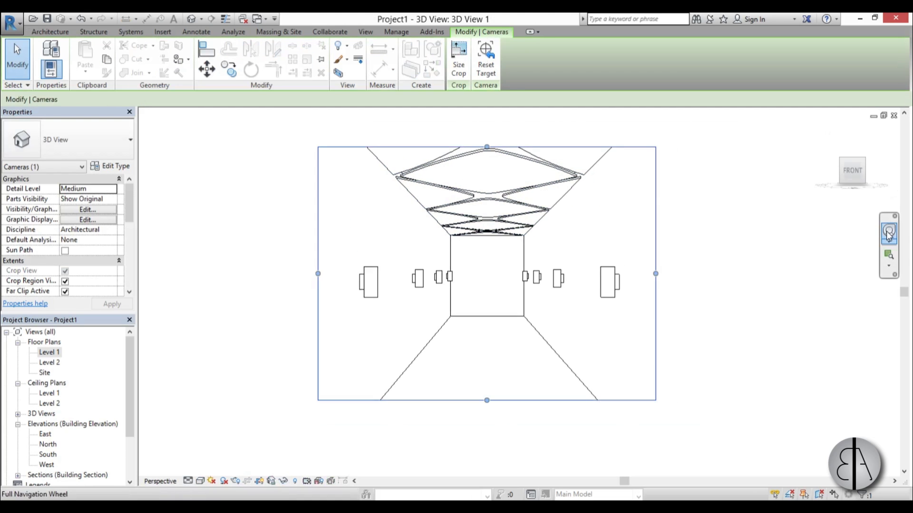
- Tilt the camera up toward the ceiling using the Navigation Wheel's Look
{"action": "left_click", "coordinate": [888, 233]}
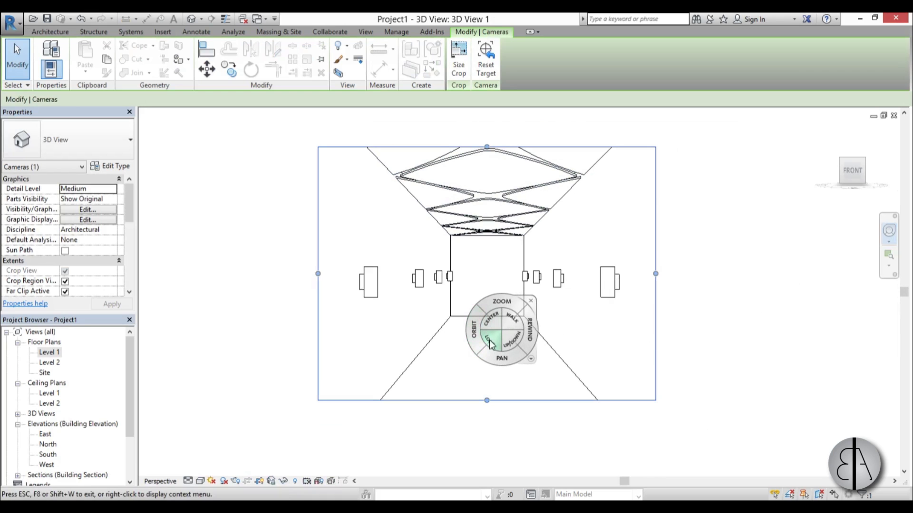
{"action": "left_click_drag", "start_coordinate": [491, 343], "coordinate": [490, 320]}
{"action": "key", "text": "Escape"}
{"action": "scroll", "coordinate": [489, 315], "scroll_direction": "up", "scroll_amount": 3}
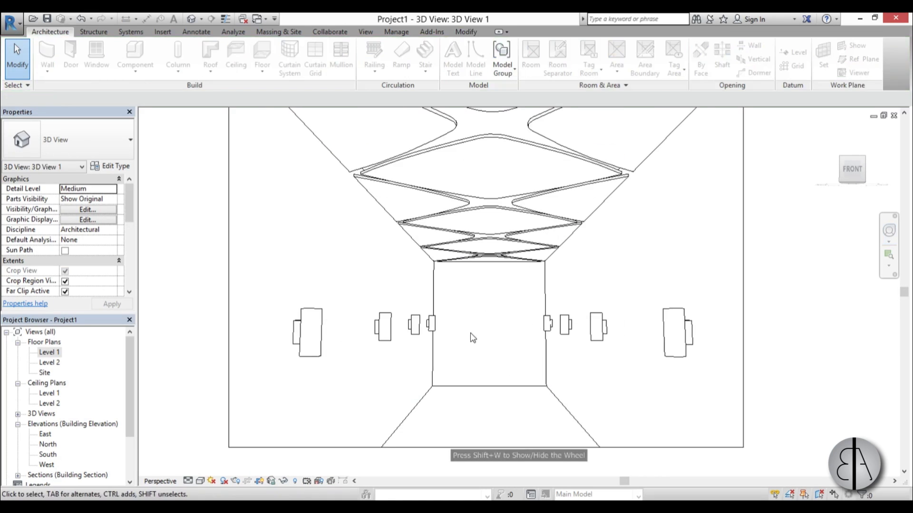
{"action": "scroll", "coordinate": [463, 365], "scroll_direction": "down", "scroll_amount": 3}
- Widen the camera's crop region on both the left and right sides
{"action": "left_click", "coordinate": [674, 304]}
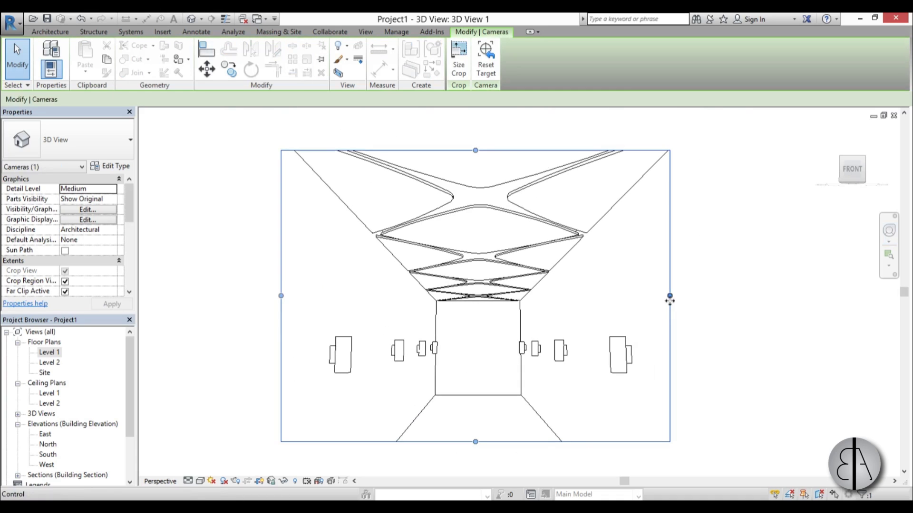
{"action": "left_click_drag", "start_coordinate": [674, 295], "coordinate": [733, 295]}
{"action": "left_click_drag", "start_coordinate": [281, 296], "coordinate": [220, 295]}
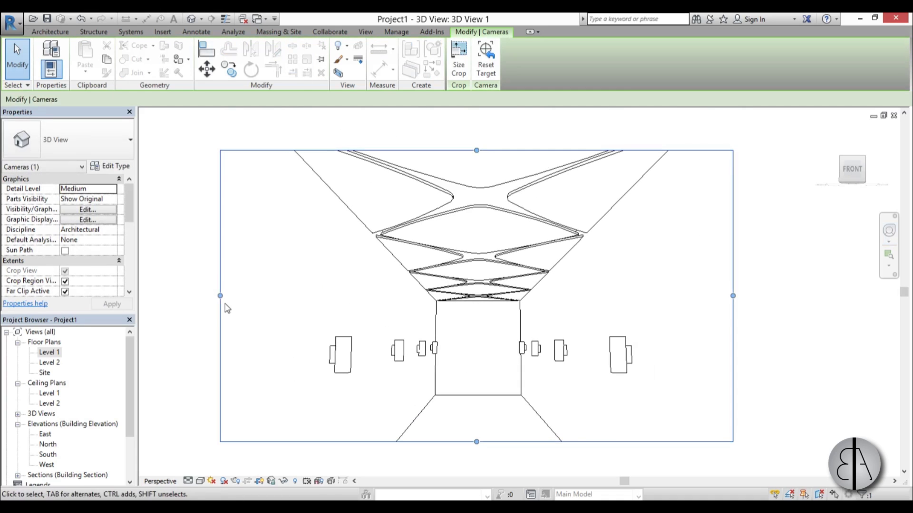
{"action": "scroll", "coordinate": [473, 357], "scroll_direction": "up", "scroll_amount": 3}
{"action": "scroll", "coordinate": [477, 363], "scroll_direction": "down", "scroll_amount": 2}
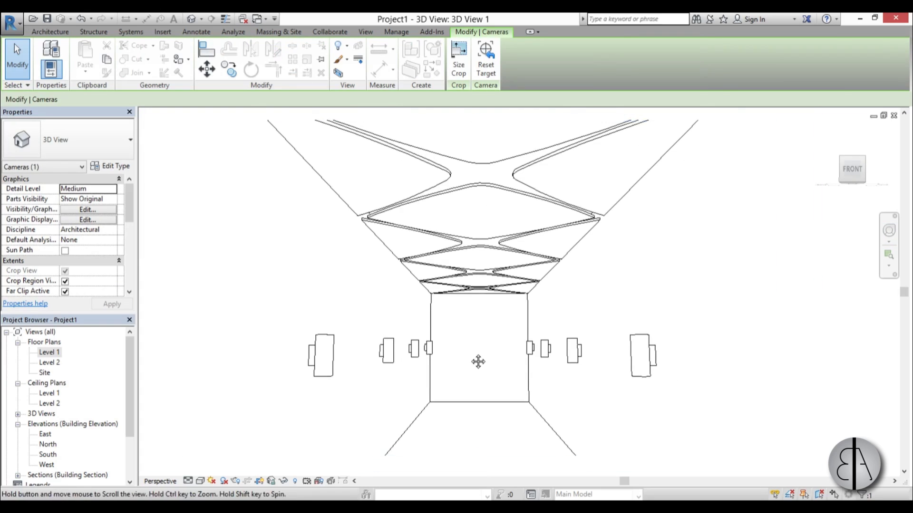
- In the Rendering dialog, set Quality to High and Lighting Scheme to Interior: Artificial only
{"action": "key", "text": "Escape"}
{"action": "key", "text": "r"}
{"action": "key", "text": "r"}
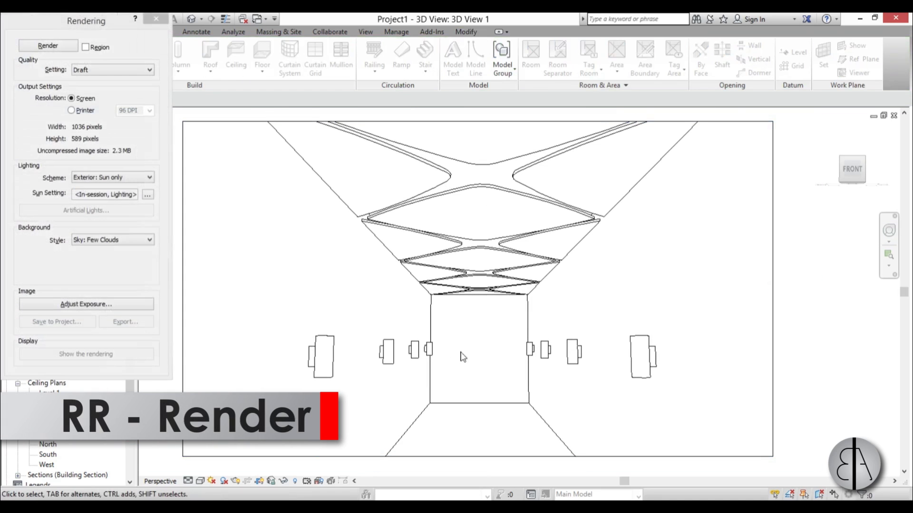
{"action": "left_click_drag", "start_coordinate": [101, 19], "coordinate": [130, 57]}
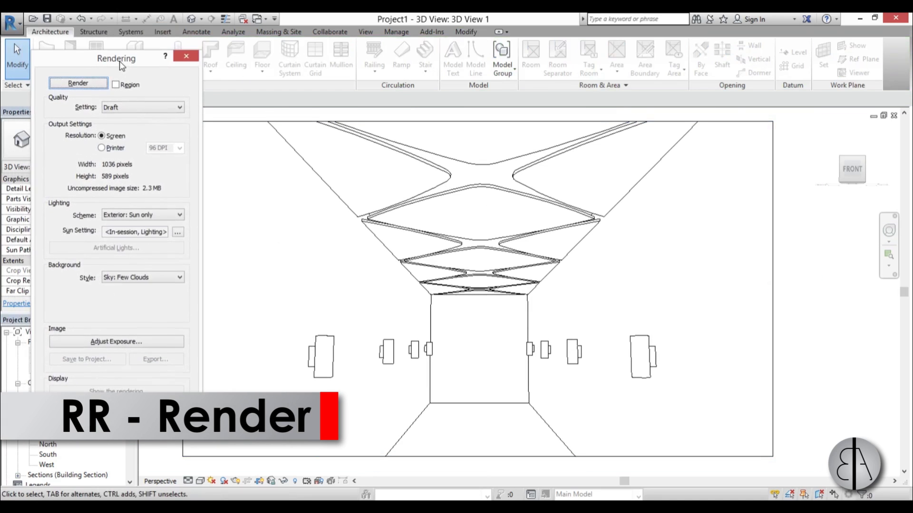
{"action": "left_click", "coordinate": [107, 110]}
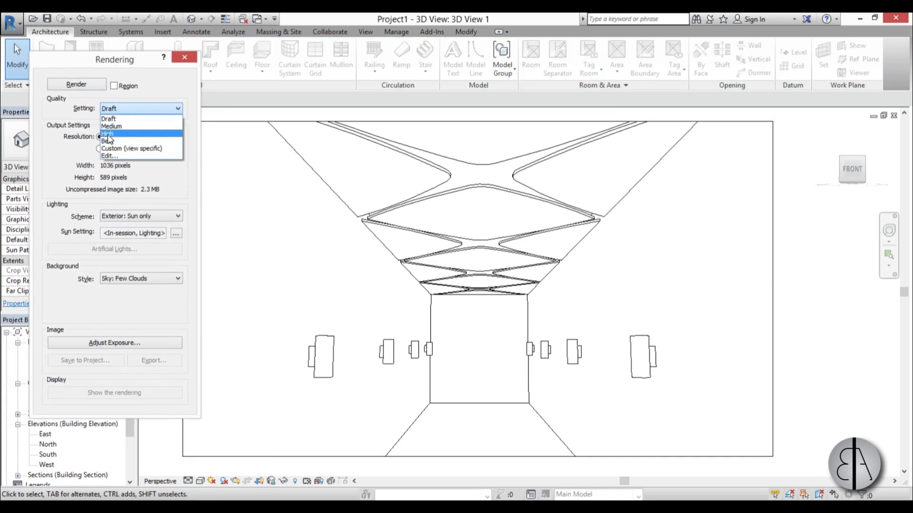
{"action": "left_click", "coordinate": [109, 134]}
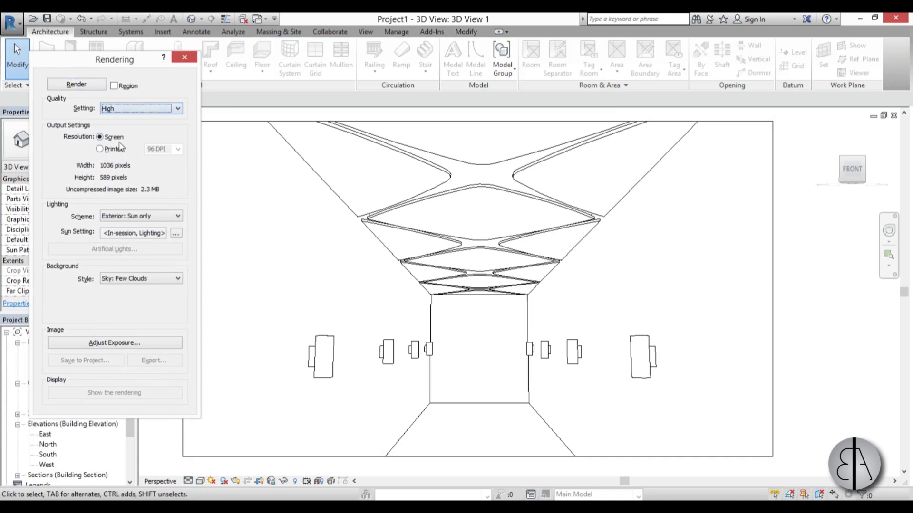
{"action": "left_click", "coordinate": [127, 112]}
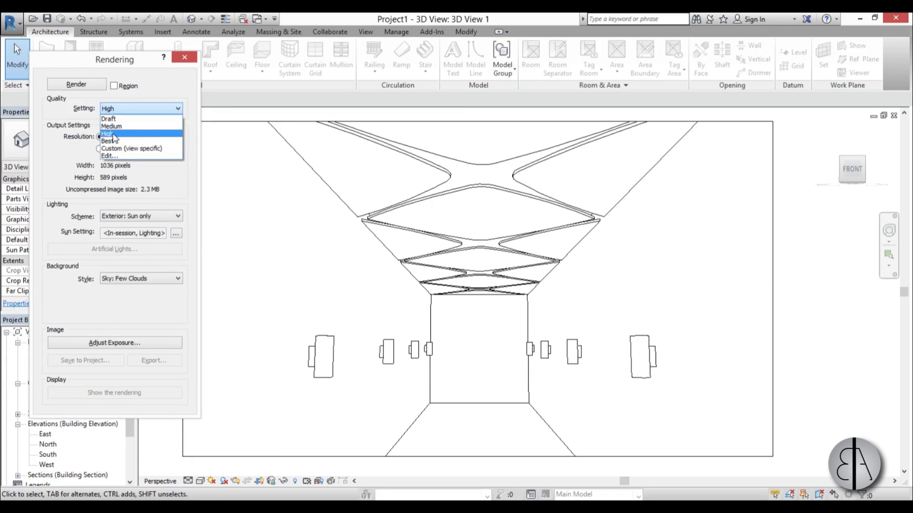
{"action": "left_click", "coordinate": [112, 134]}
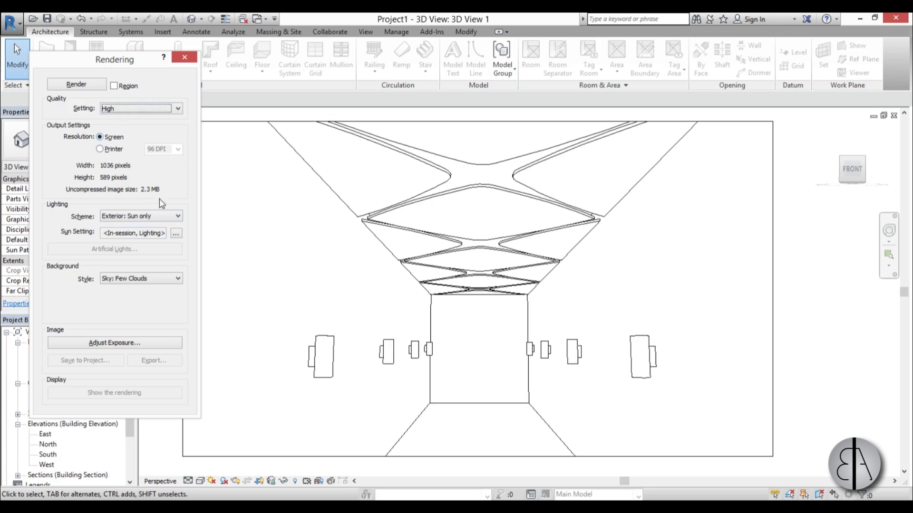
{"action": "left_click", "coordinate": [130, 220]}
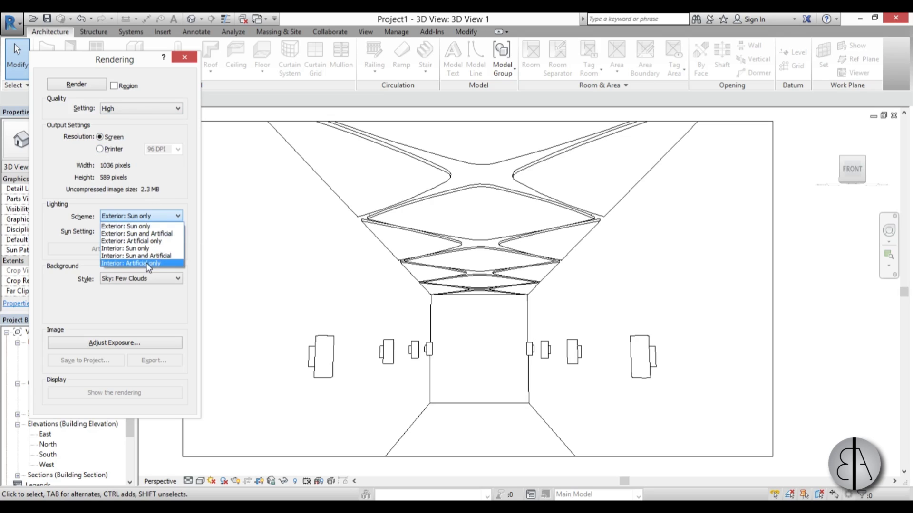
{"action": "left_click", "coordinate": [119, 262]}
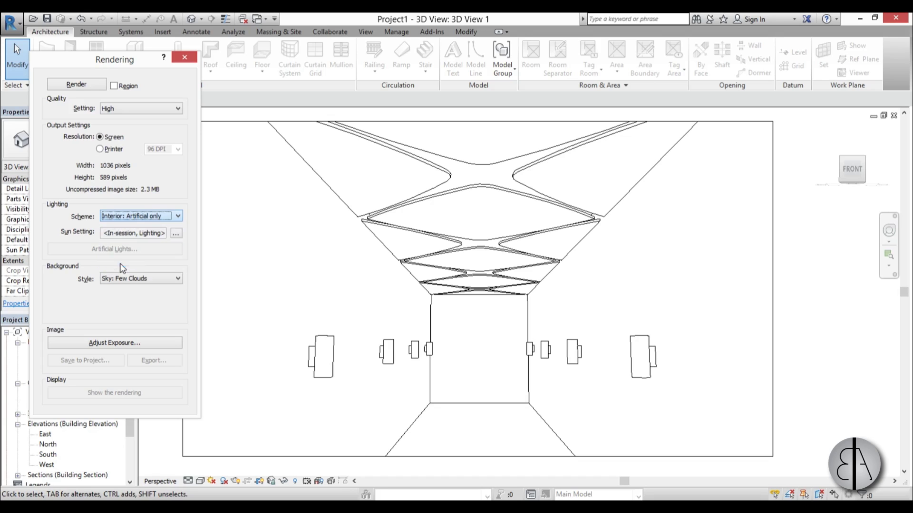
- Start rendering 3D View 1 from the Rendering dialog
{"action": "left_click", "coordinate": [83, 84]}
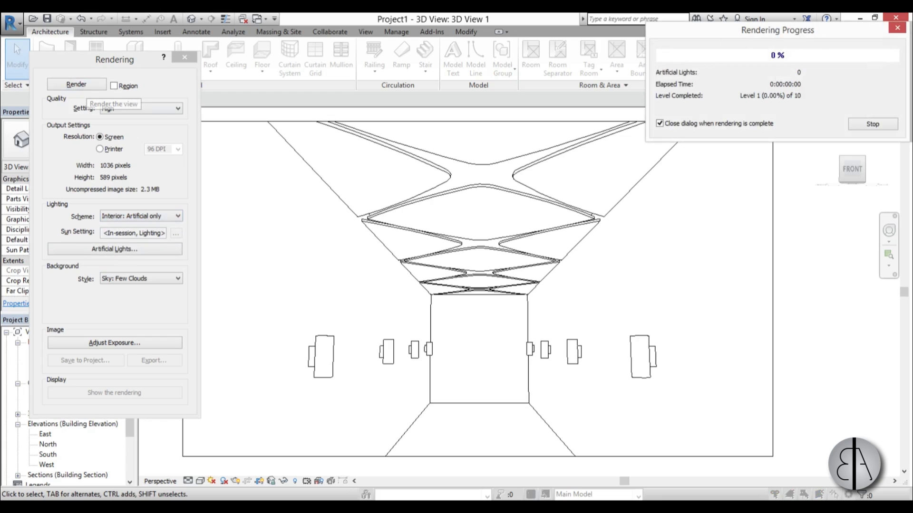